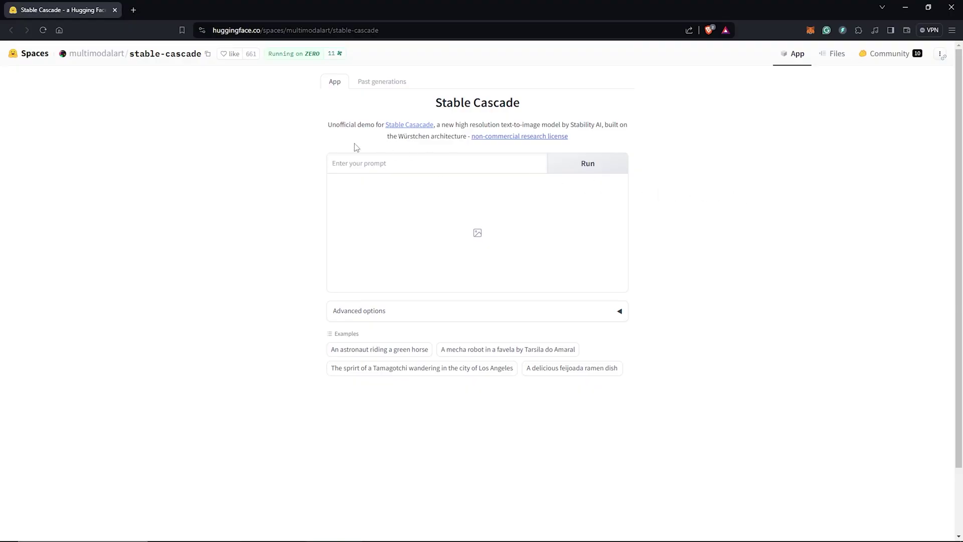
# Generate an image from the copied prompt about a young woman on a busy street with her hands lifted, palms open.
pyautogui.click(396, 159)
pyautogui.hotkey('ctrl', 'v')
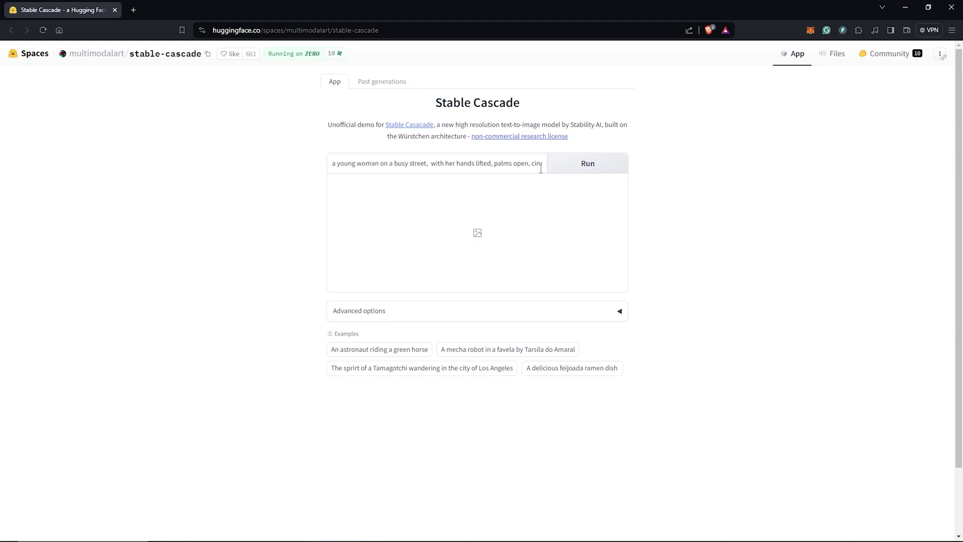
pyautogui.click(590, 171)
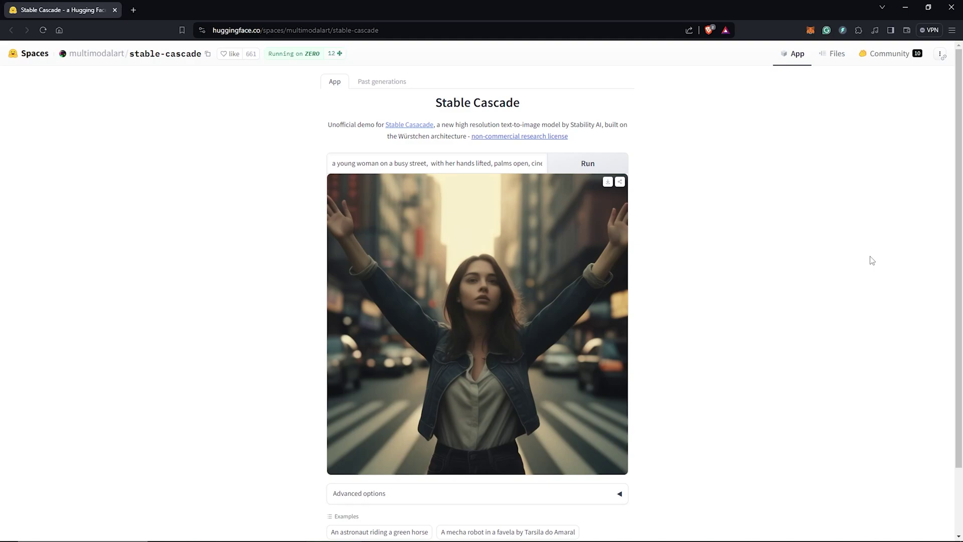
# Change the prompt's opening to "a full body of a young woman on a busy street" and generate the image again.
pyautogui.click(335, 164)
pyautogui.write('full body of')
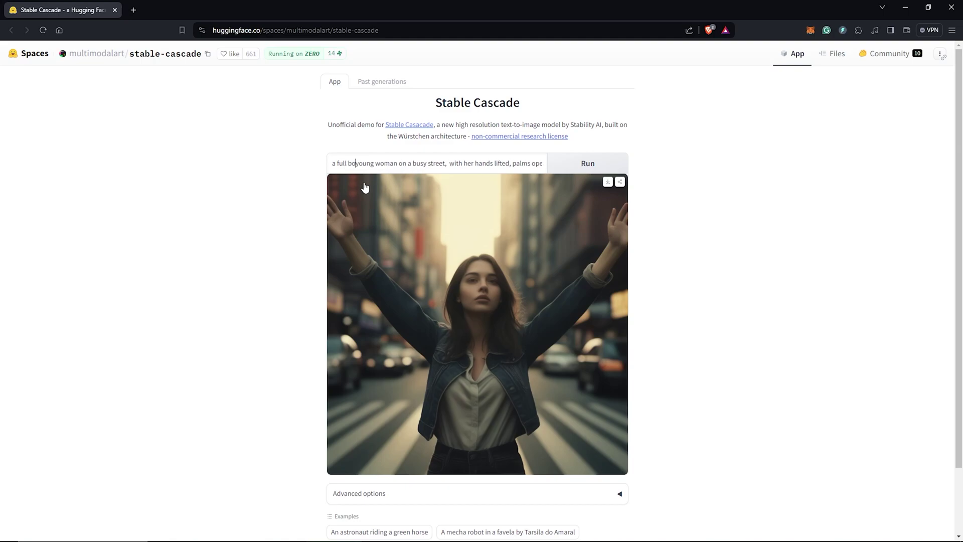
pyautogui.write(' a')
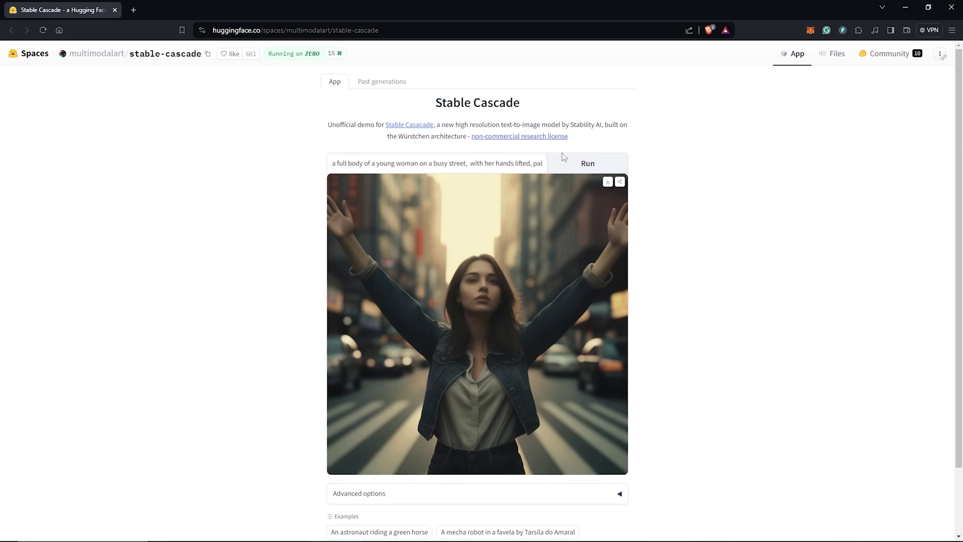
pyautogui.click(585, 164)
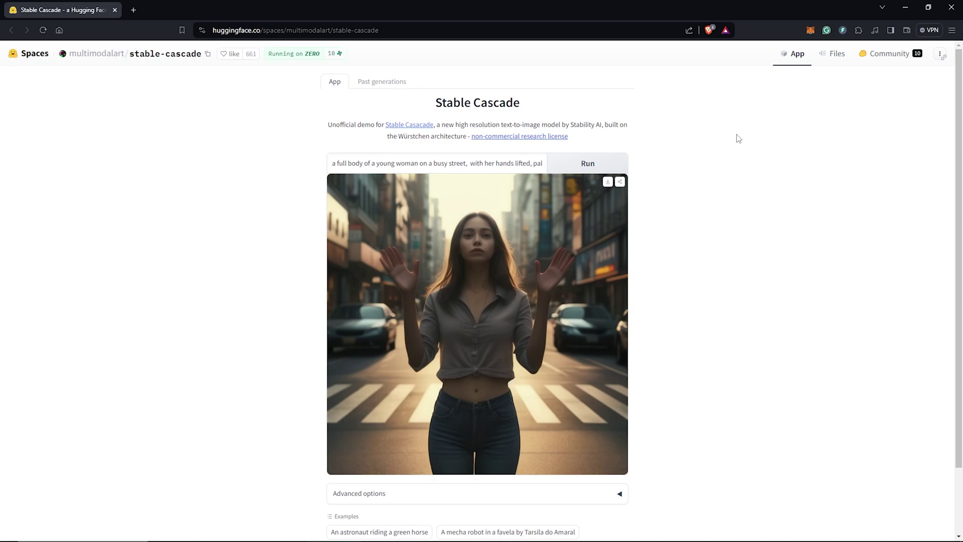
# Expand the advanced options and raise the seed to 515118571.
pyautogui.scroll(-2, 666, 333)
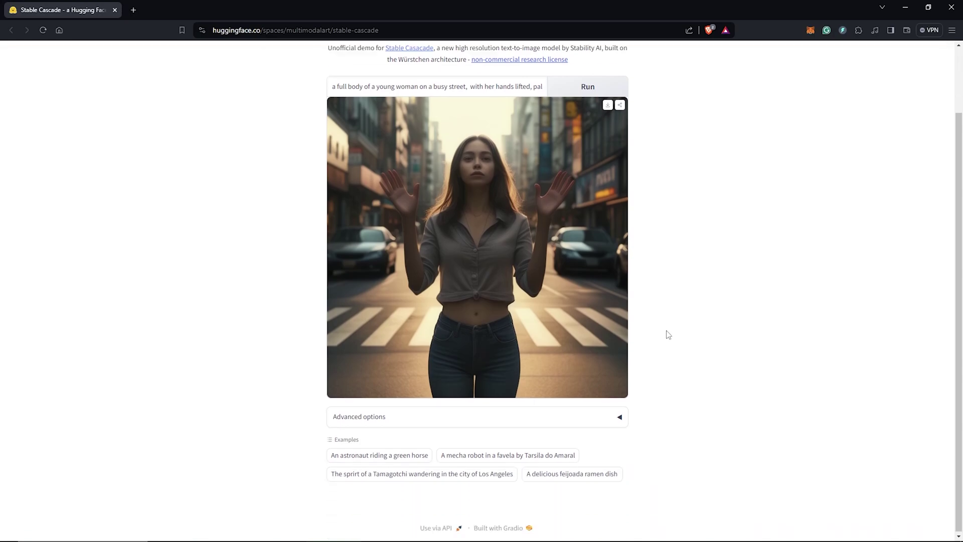
pyautogui.click(621, 421)
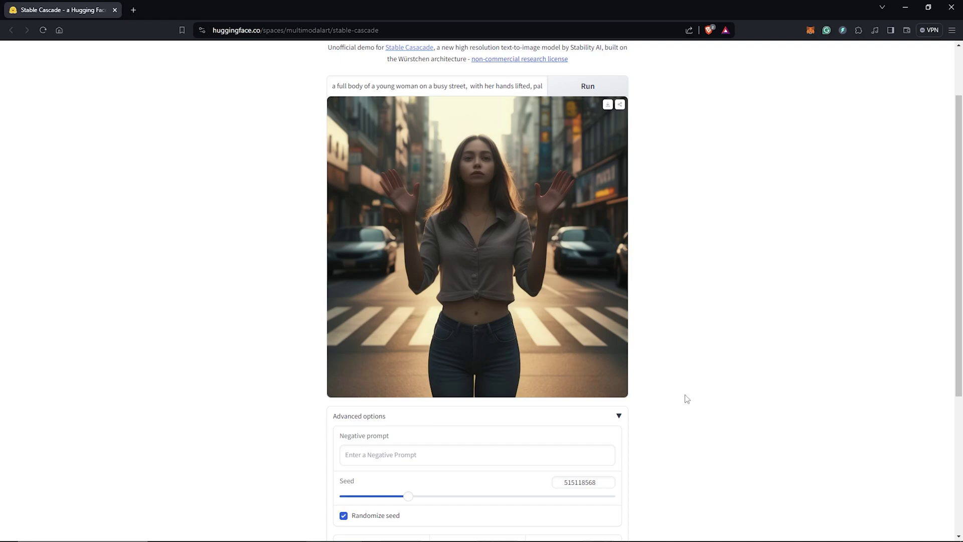
pyautogui.scroll(-1, 687, 399)
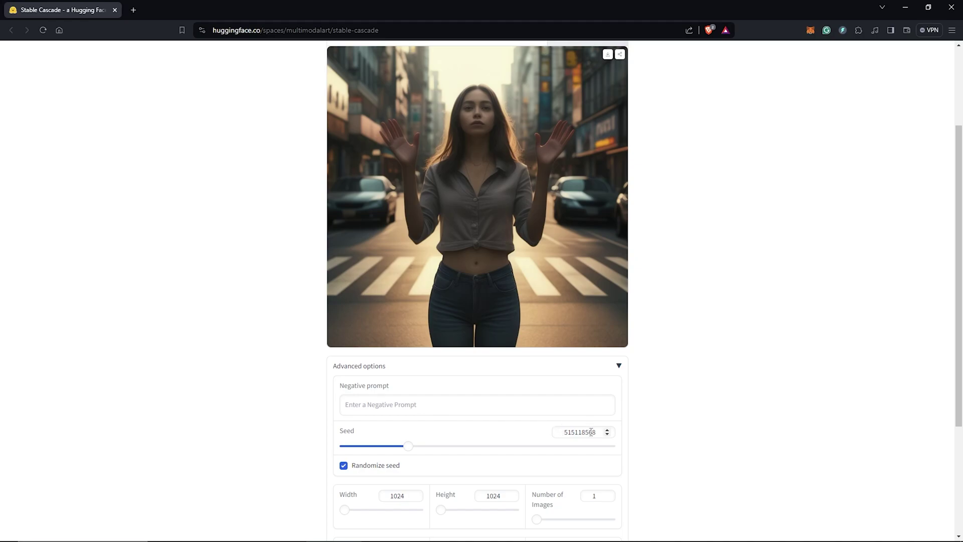
pyautogui.click(608, 430)
pyautogui.click(608, 430)
pyautogui.click(608, 430)
# Set the number of images to 2 and generate again with the full-body prompt.
pyautogui.scroll(-2, 656, 430)
pyautogui.doubleClick(592, 396)
pyautogui.write('2')
pyautogui.click(683, 405)
pyautogui.scroll(-1, 432, 454)
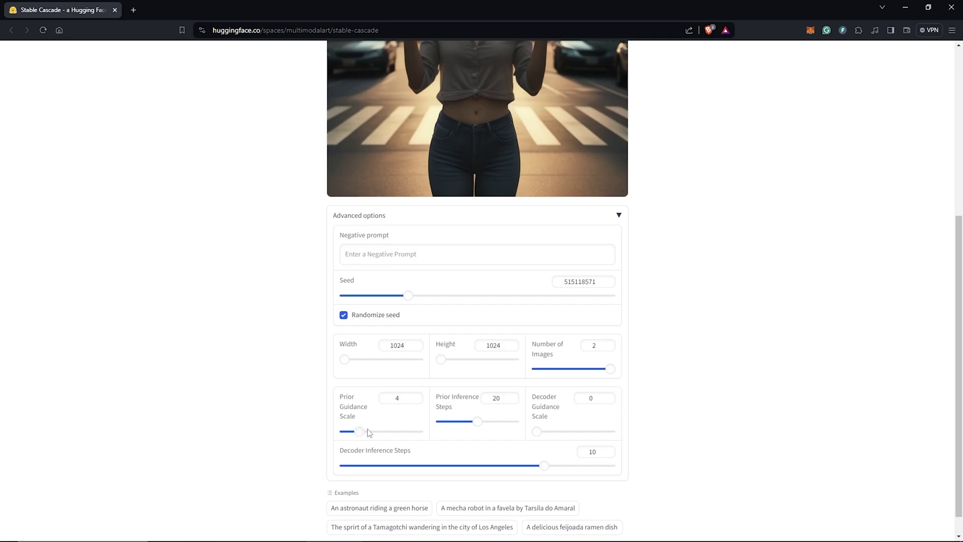
pyautogui.scroll(5, 368, 433)
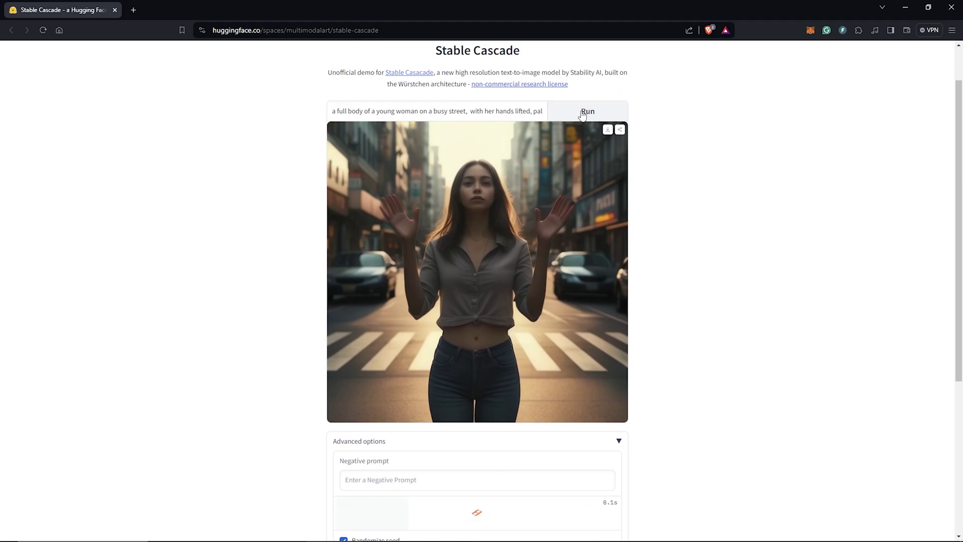
pyautogui.click(582, 115)
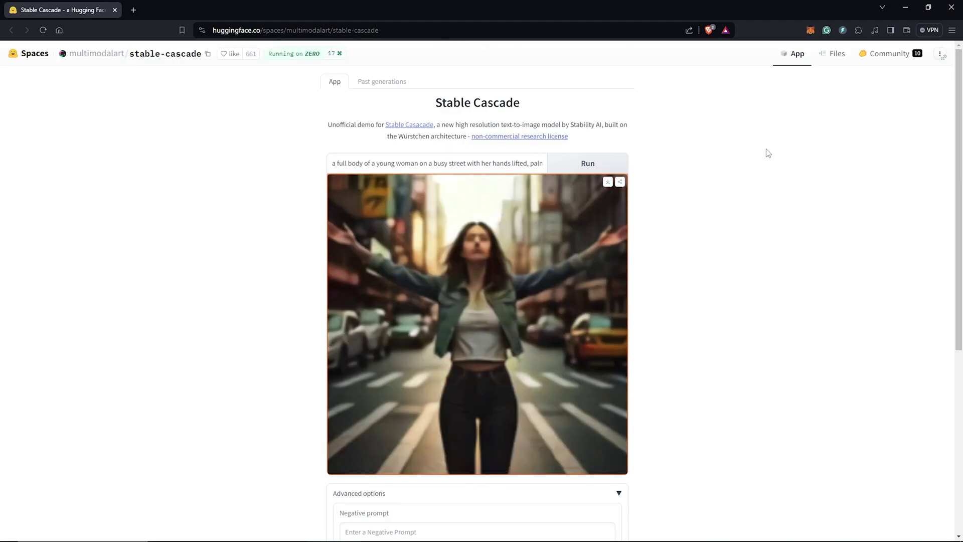
# Reword the prompt to "a person with hands lifted, palms open, cinematic, realistic" and generate the image.
pyautogui.moveTo(493, 163); pyautogui.dragTo(339, 162)
pyautogui.press('BackSpace')
pyautogui.write('person ')
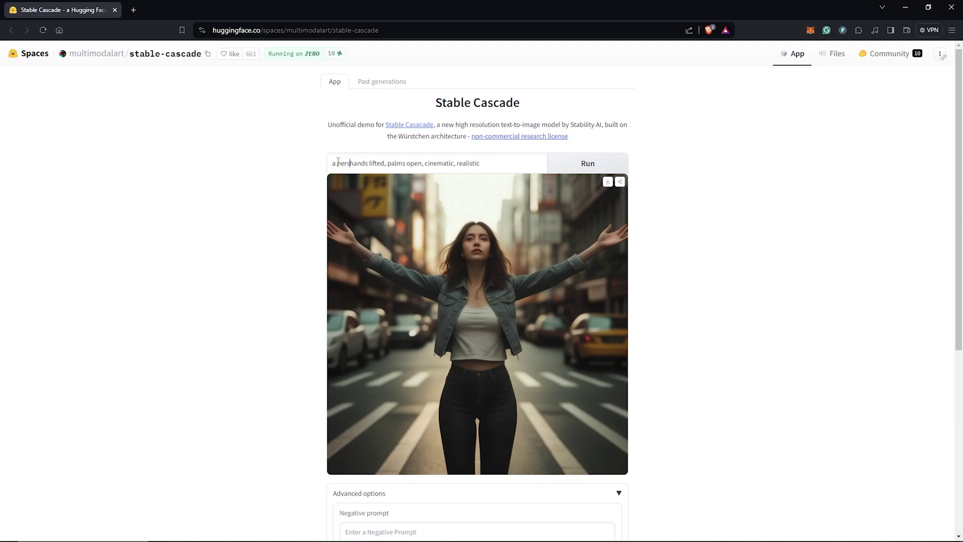
pyautogui.write('with')
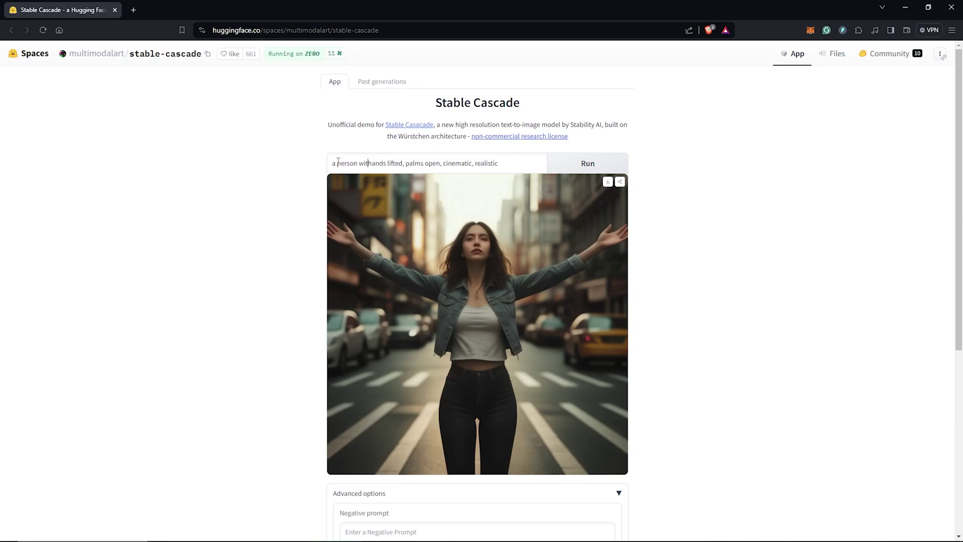
pyautogui.click(588, 164)
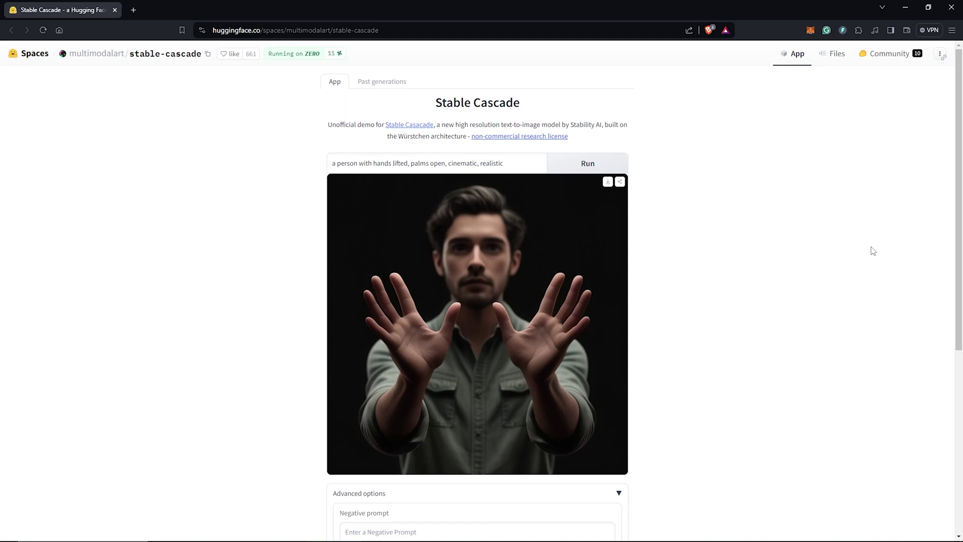
# Replace the prompt with the copied ROBOCOP movie poster prompt and change its first word "Epic" to "A cinematic".
pyautogui.moveTo(505, 163); pyautogui.dragTo(331, 163)
pyautogui.press('BackSpace')
pyautogui.hotkey('ctrl', 'v')
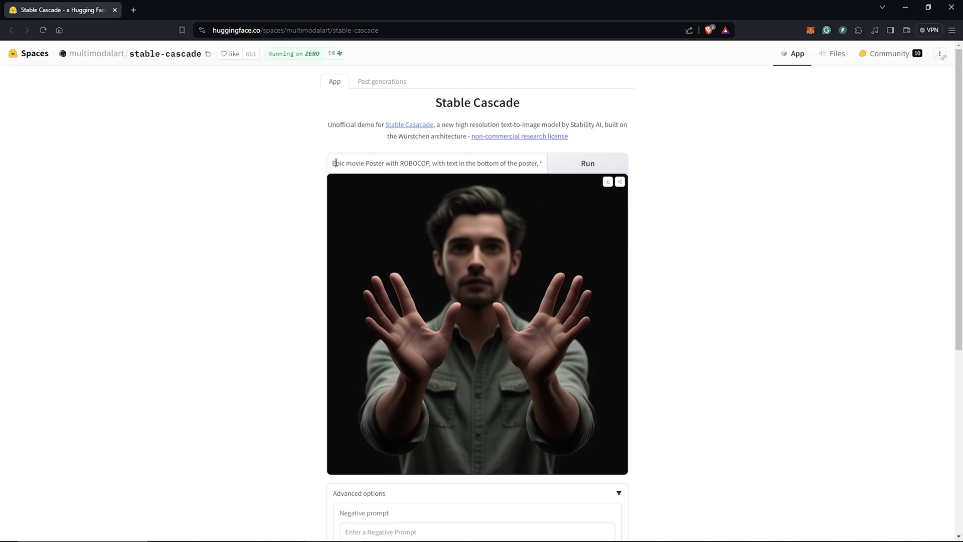
pyautogui.doubleClick(337, 163)
pyautogui.write('A cinematic')
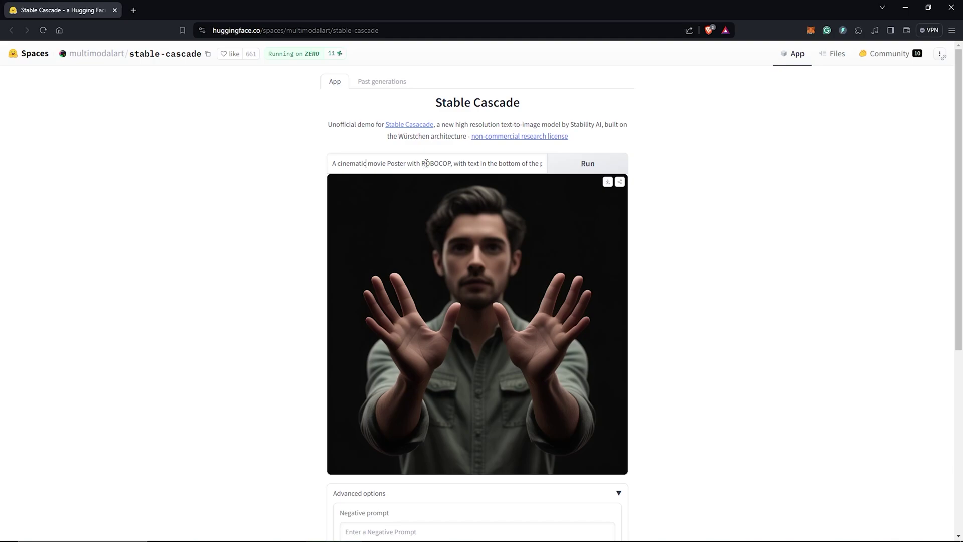
# Reword the poster prompt to read 'with text "ROBOCOP" in the bottom of the poster' and generate the image.
pyautogui.click(419, 165)
pyautogui.write('text')
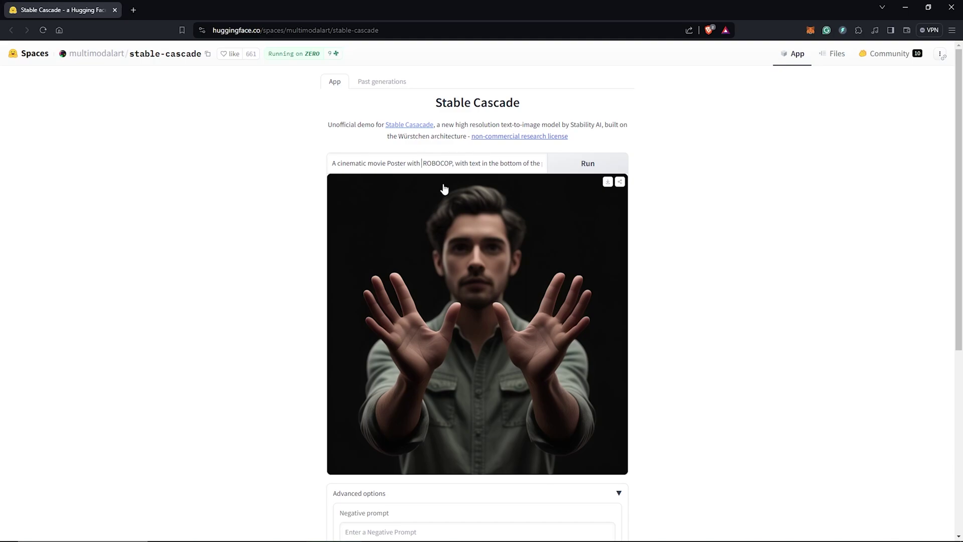
pyautogui.moveTo(494, 164); pyautogui.dragTo(462, 165)
pyautogui.press('BackSpace')
pyautogui.write('"')
pyautogui.hotkey('ctrl', 'Left')
pyautogui.write('"')
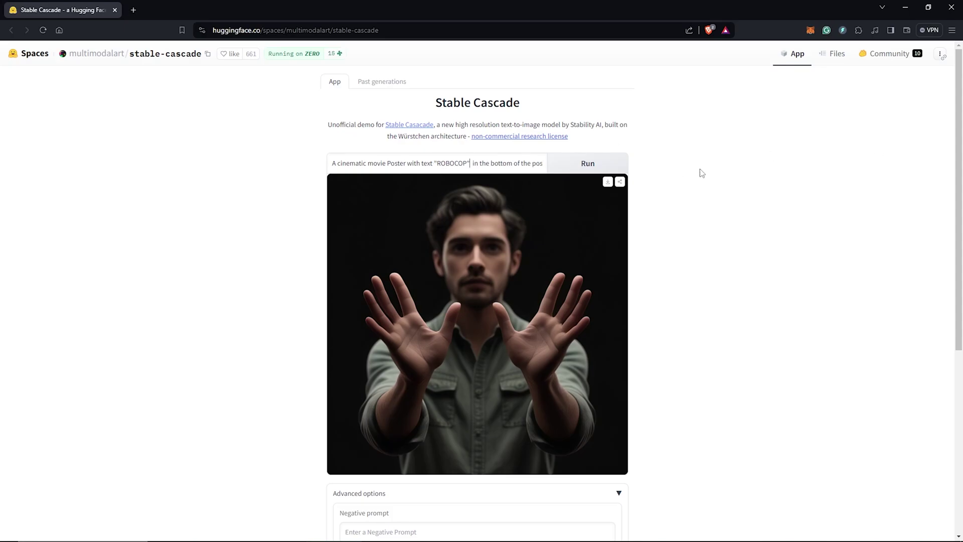
pyautogui.click(588, 166)
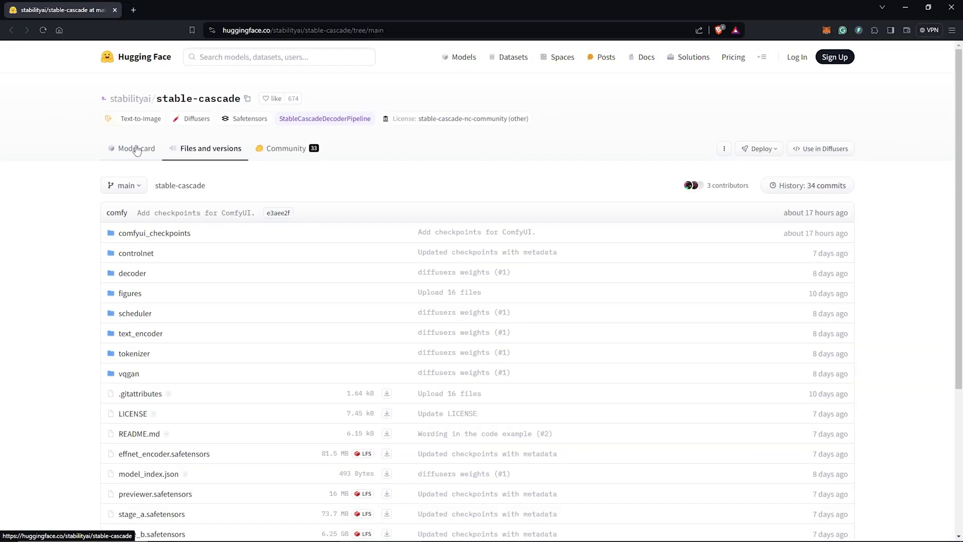
# Review the stabilityai/stable-cascade model card, including its description, stage architecture diagram and evaluation charts.
pyautogui.click(136, 149)
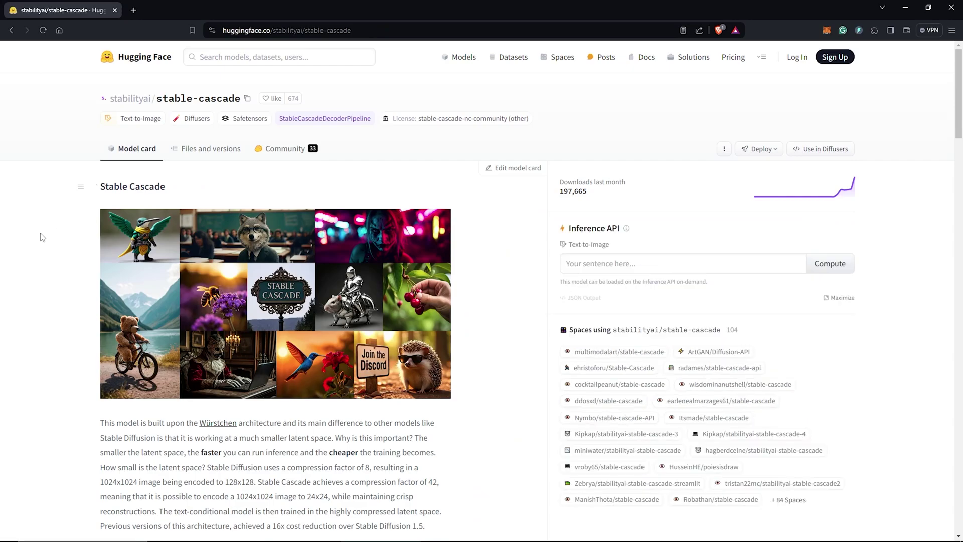
pyautogui.scroll(-15, 43, 237)
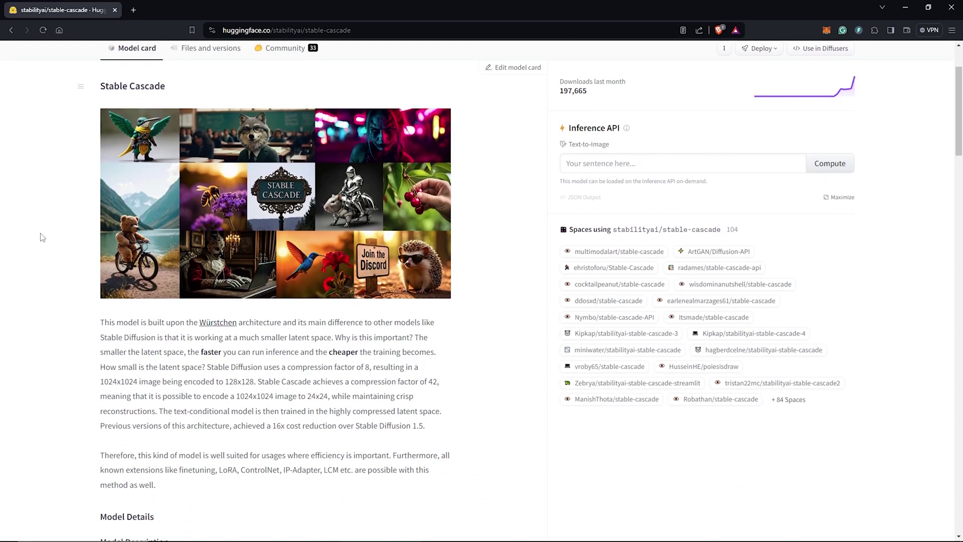
pyautogui.scroll(-3, 42, 237)
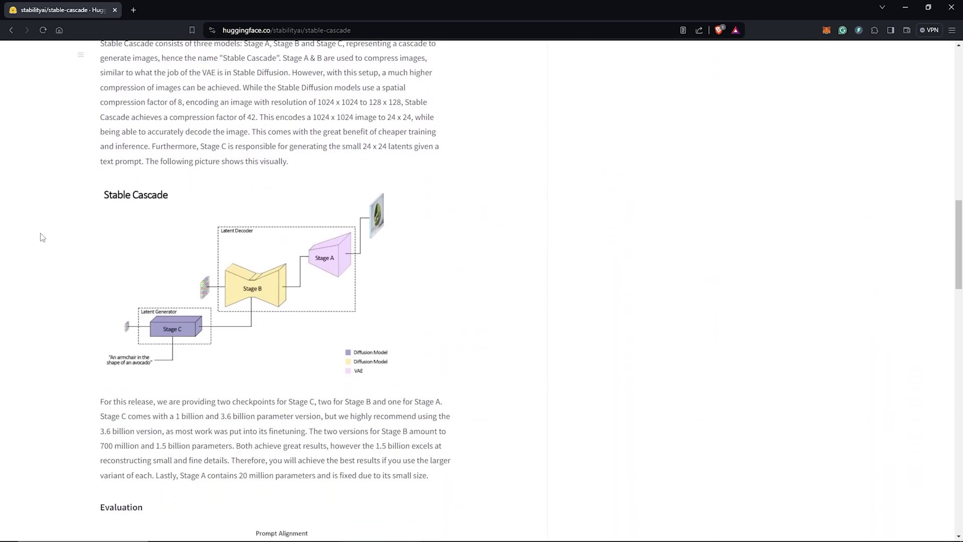
pyautogui.scroll(-8, 42, 237)
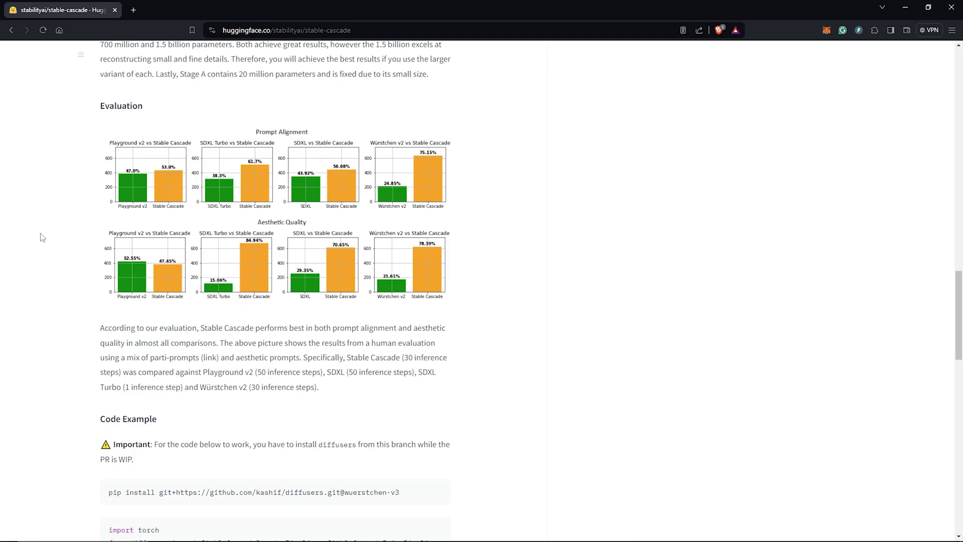
pyautogui.scroll(20, 43, 237)
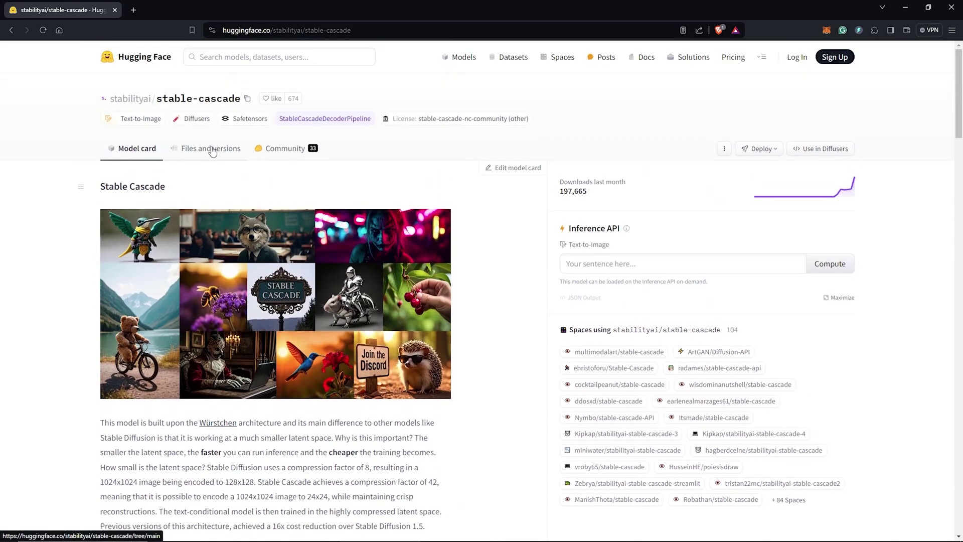
# Download stage_c.safetensors from the model's repository files into ComfyUI's models/unet folder.
pyautogui.click(212, 151)
pyautogui.scroll(-3, 45, 279)
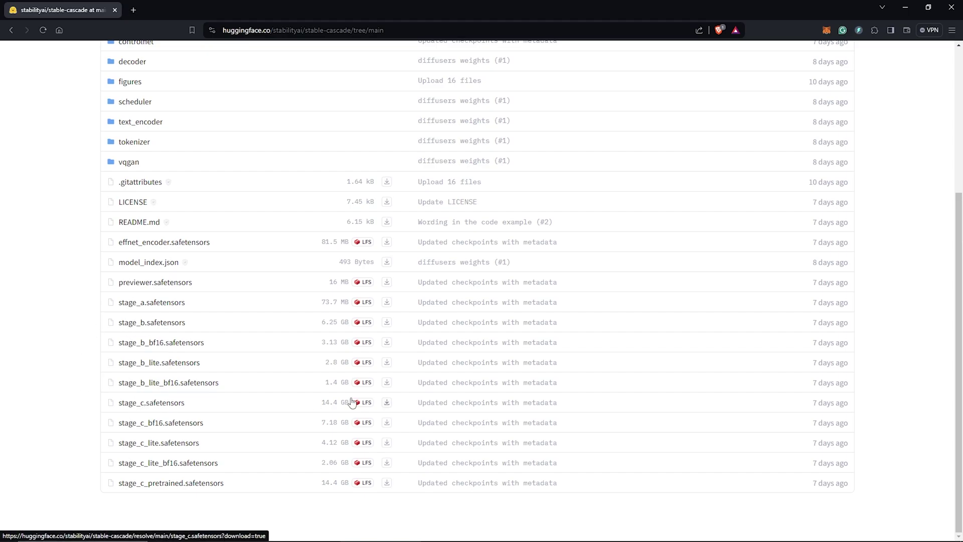
pyautogui.click(387, 403)
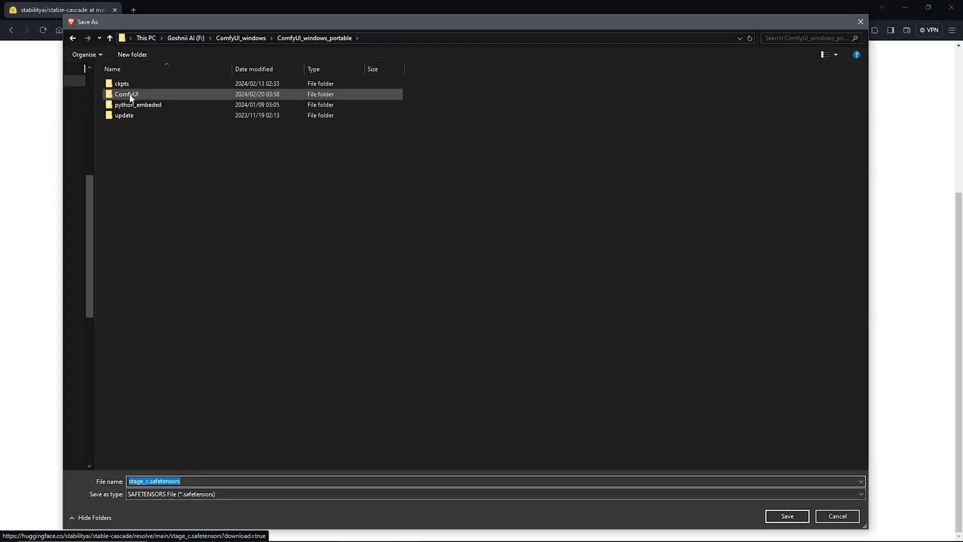
pyautogui.click(130, 95)
pyautogui.doubleClick(134, 179)
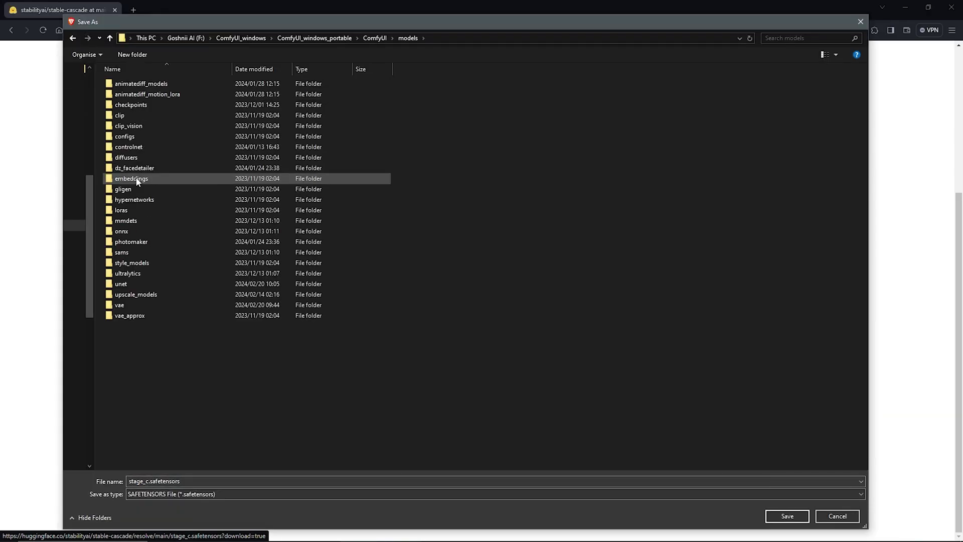
pyautogui.doubleClick(121, 284)
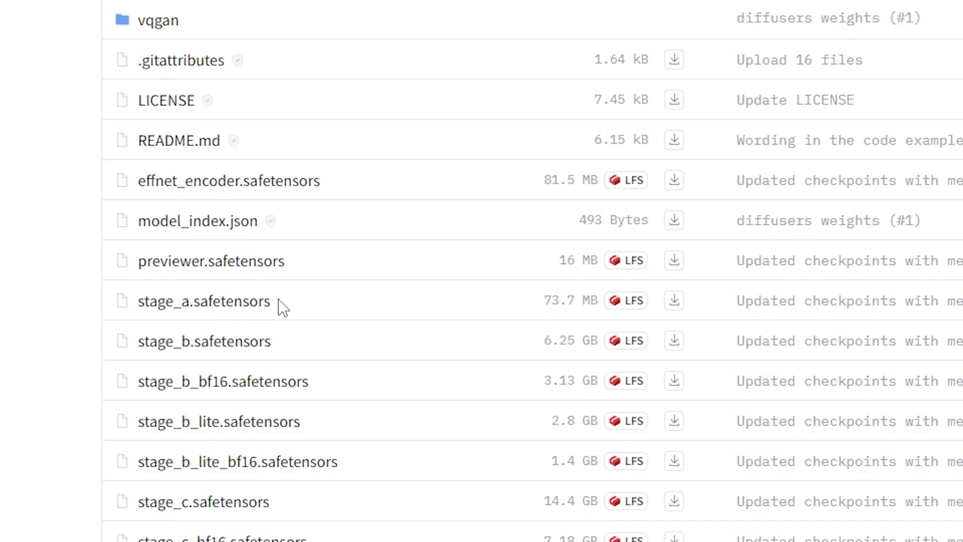
# Download stage_a.safetensors into ComfyUI's models/vae folder.
pyautogui.click(675, 301)
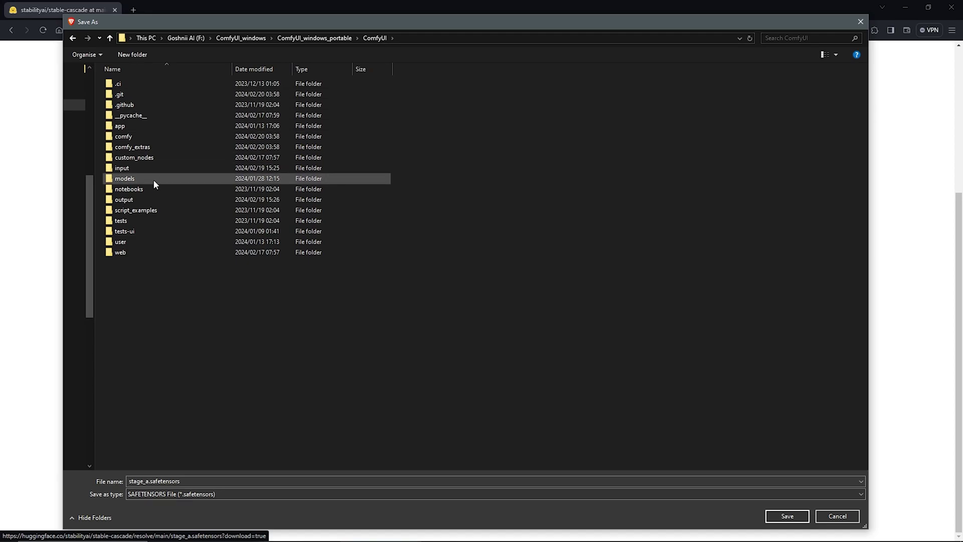
pyautogui.doubleClick(154, 180)
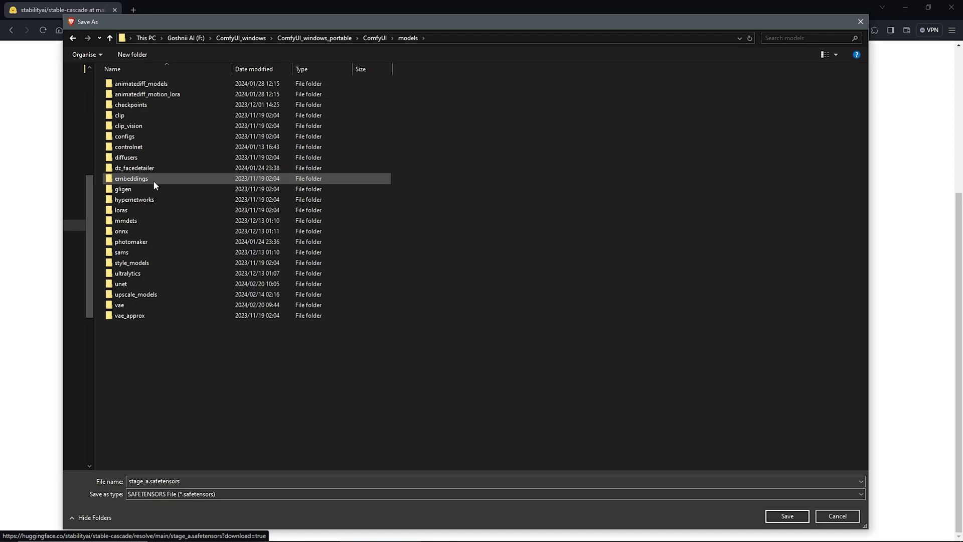
pyautogui.doubleClick(148, 306)
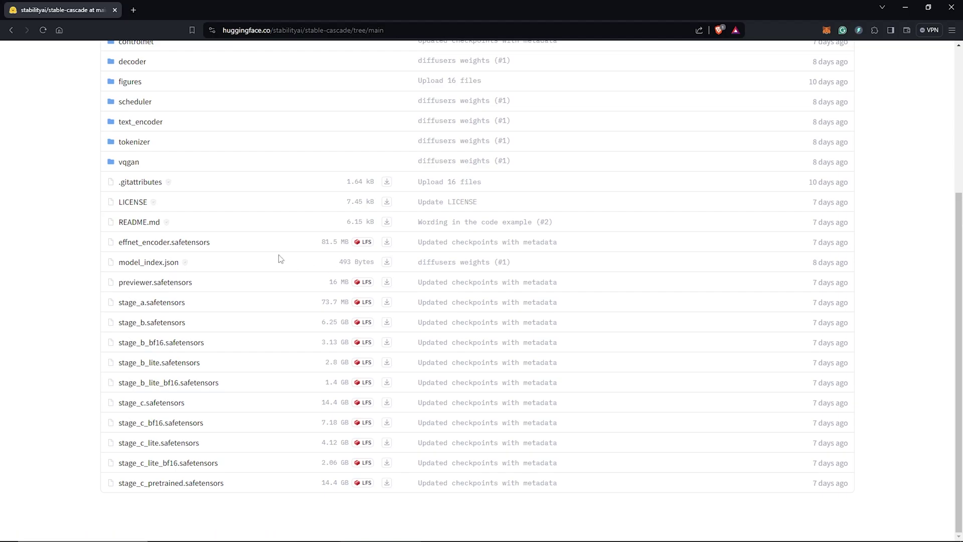
# Try to save the text_encoder folder's model.safetensors as StableCascade_model.safetensors in ComfyUI's models/clip folder.
pyautogui.scroll(2, 279, 259)
pyautogui.scroll(1, 280, 259)
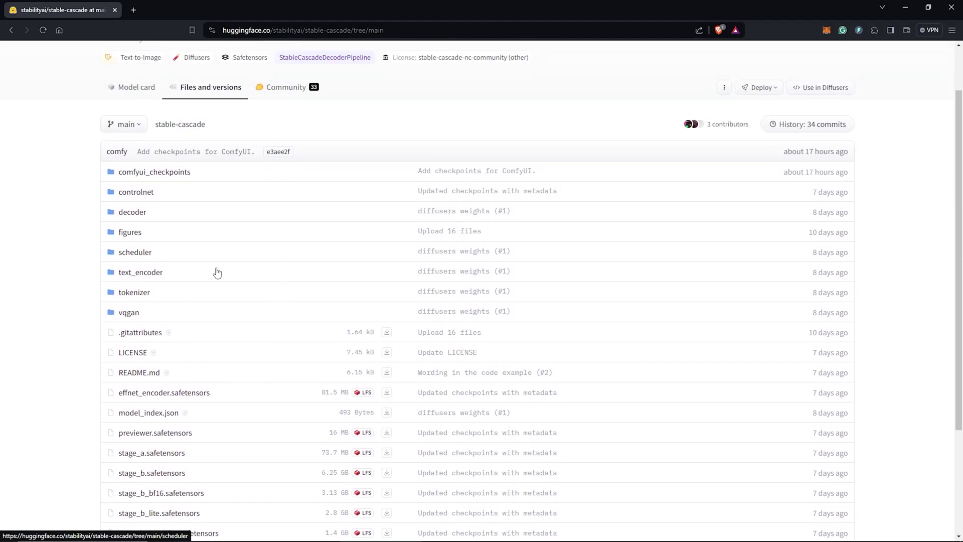
pyautogui.click(143, 273)
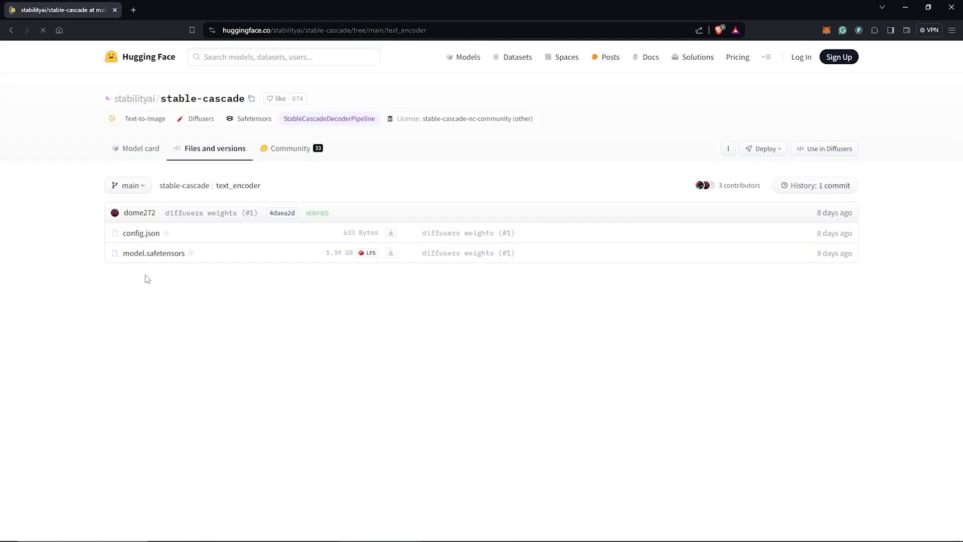
pyautogui.click(392, 254)
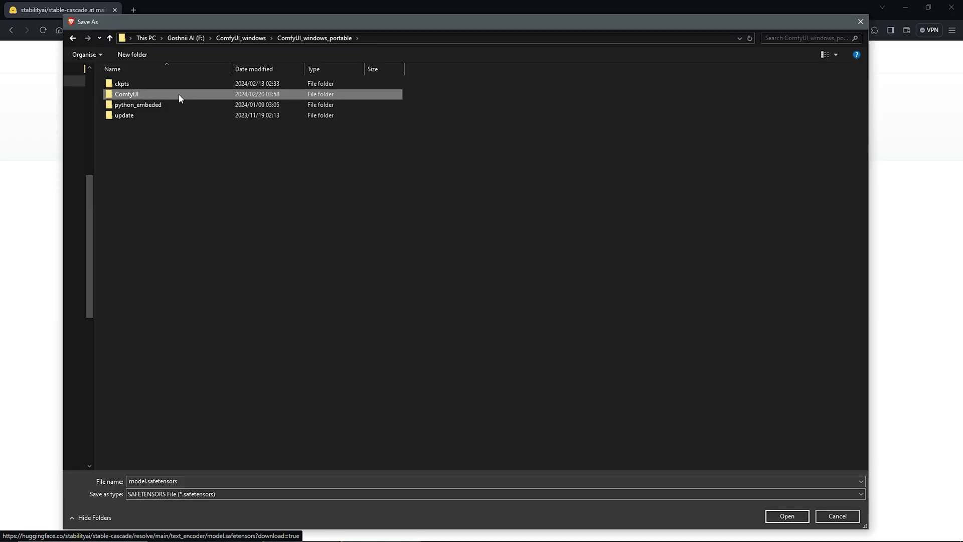
pyautogui.doubleClick(147, 179)
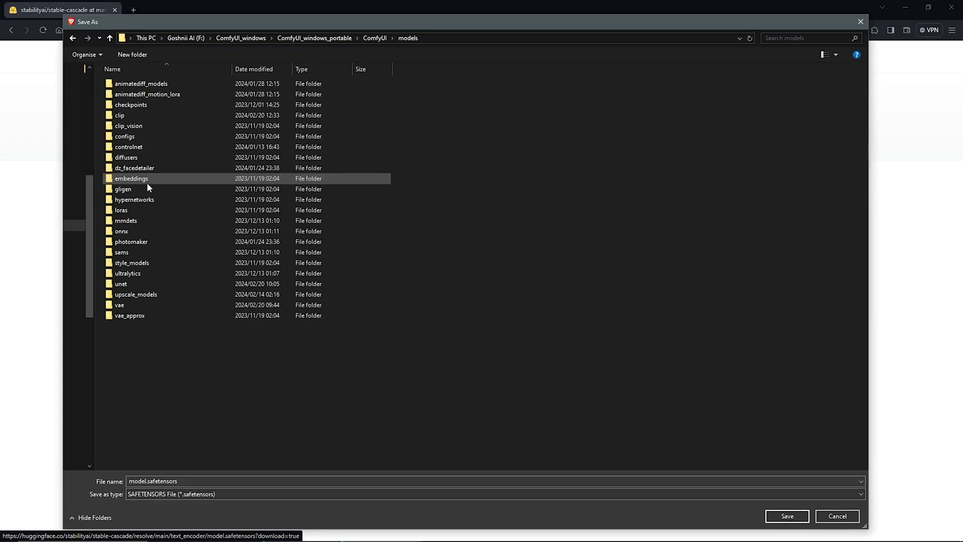
pyautogui.doubleClick(126, 116)
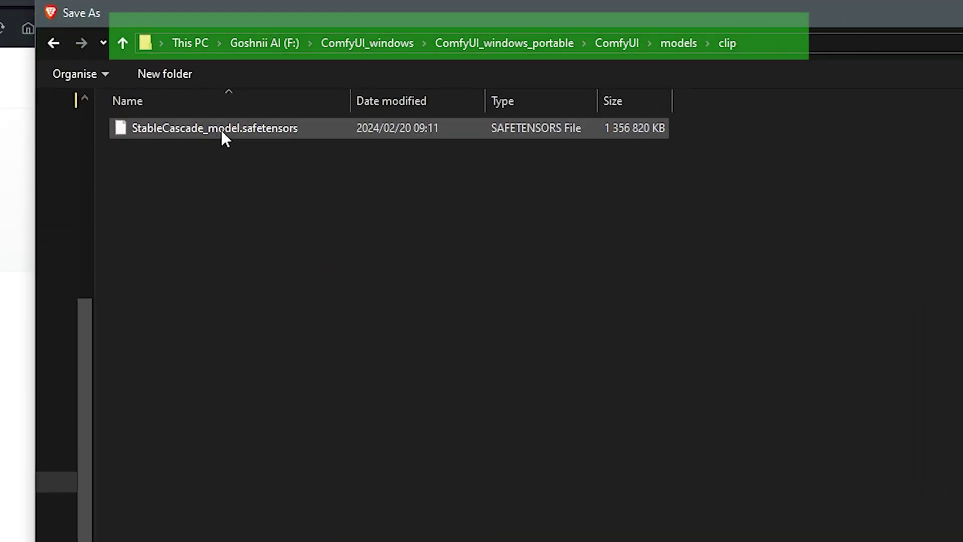
pyautogui.click(221, 128)
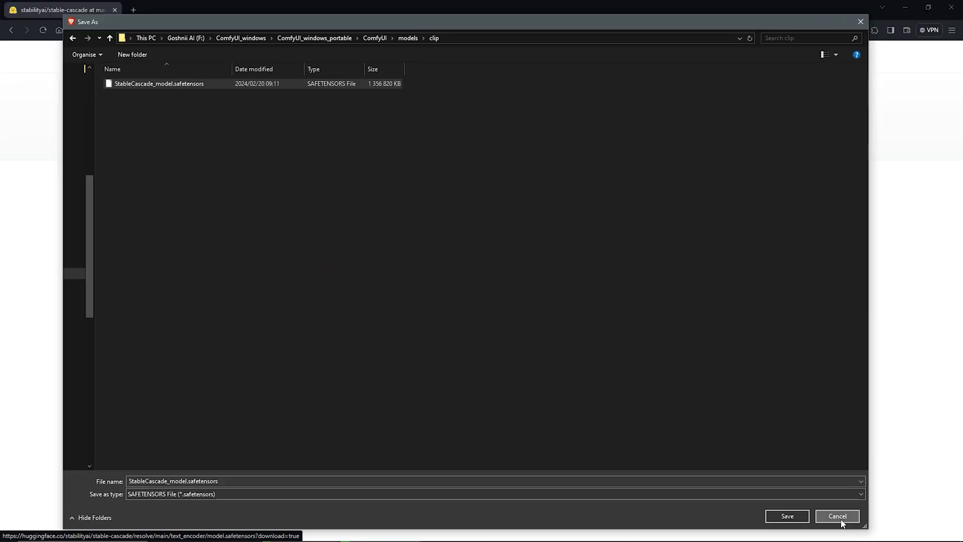
pyautogui.click(835, 517)
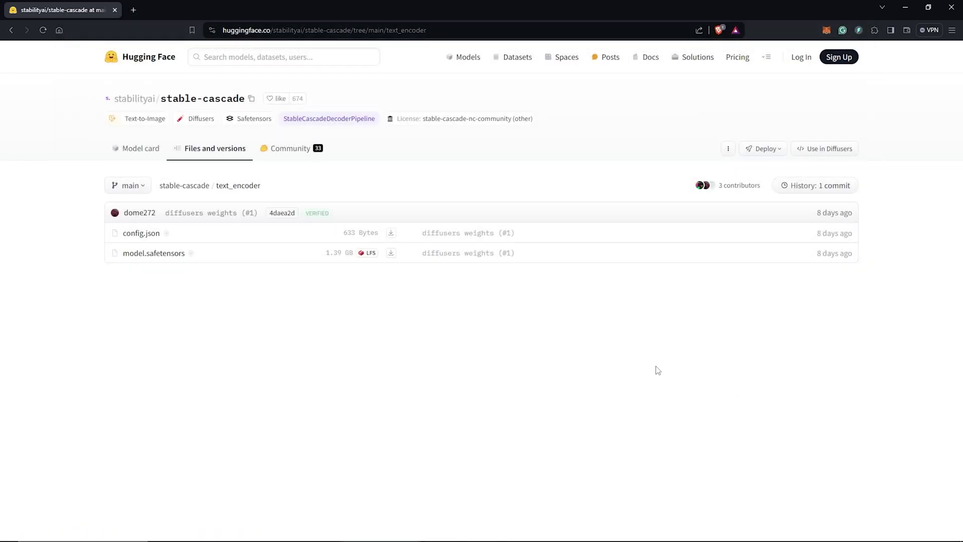
# Switch to File Explorer and launch ComfyUI by running run_nvidia_gpu.bat from the ComfyUI_windows_portable folder.
pyautogui.hotkey('alt', 'Tab')
pyautogui.doubleClick(215, 182)
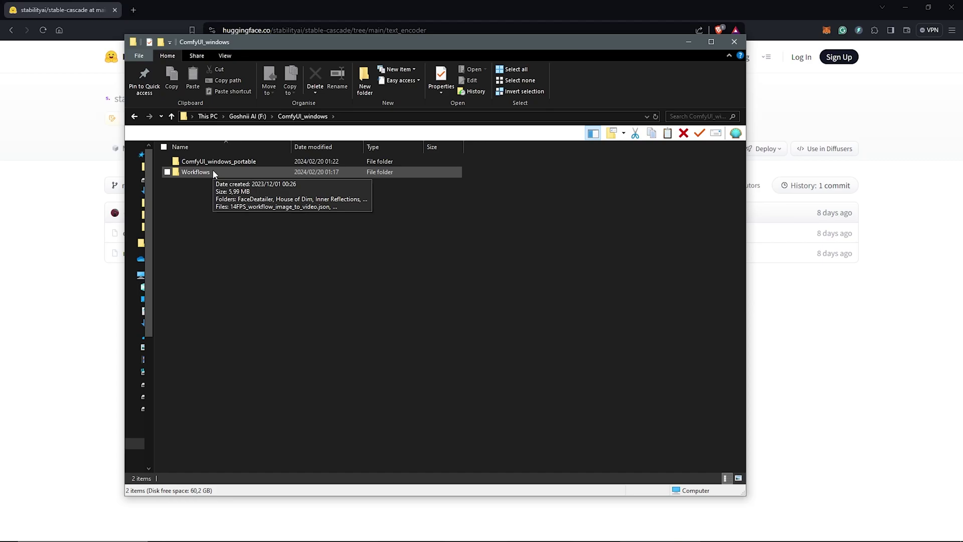
pyautogui.click(218, 163)
pyautogui.doubleClick(219, 163)
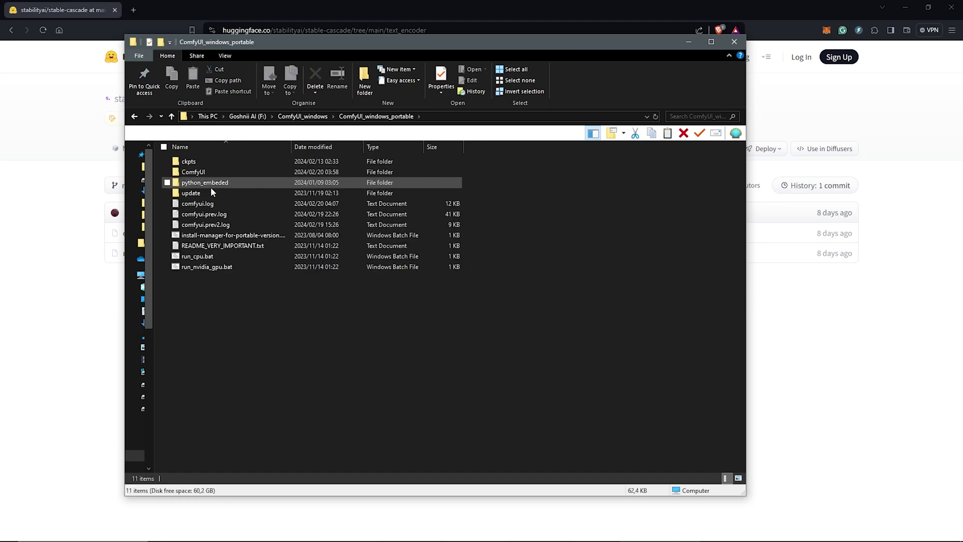
pyautogui.click(204, 268)
pyautogui.doubleClick(203, 268)
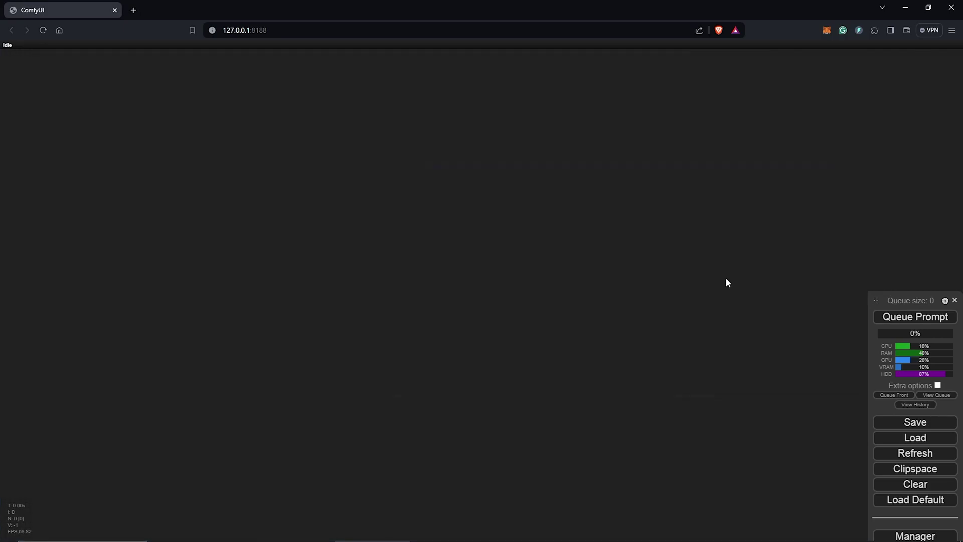
# Add a Save Image node to the empty canvas and enlarge it.
pyautogui.rightClick(601, 210)
pyautogui.click(610, 210)
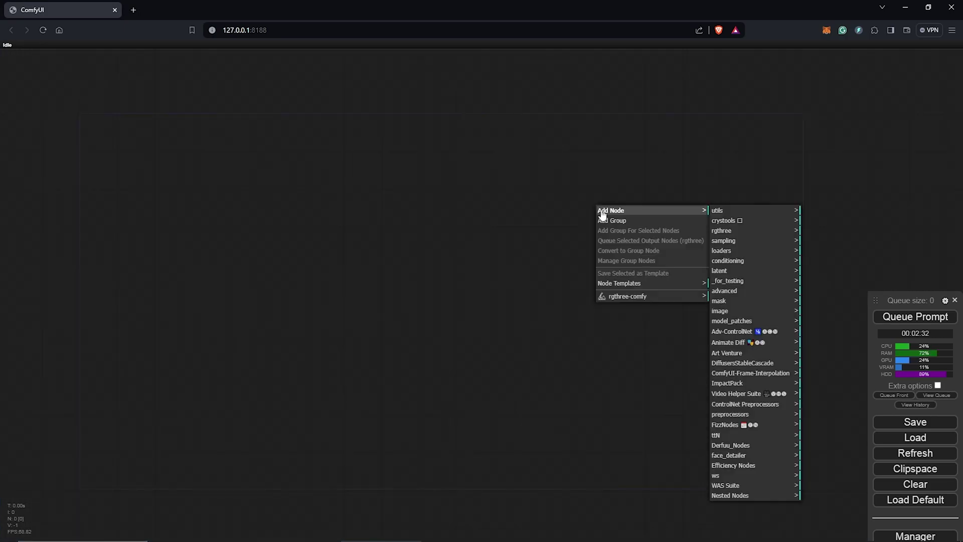
pyautogui.click(750, 310)
pyautogui.click(814, 275)
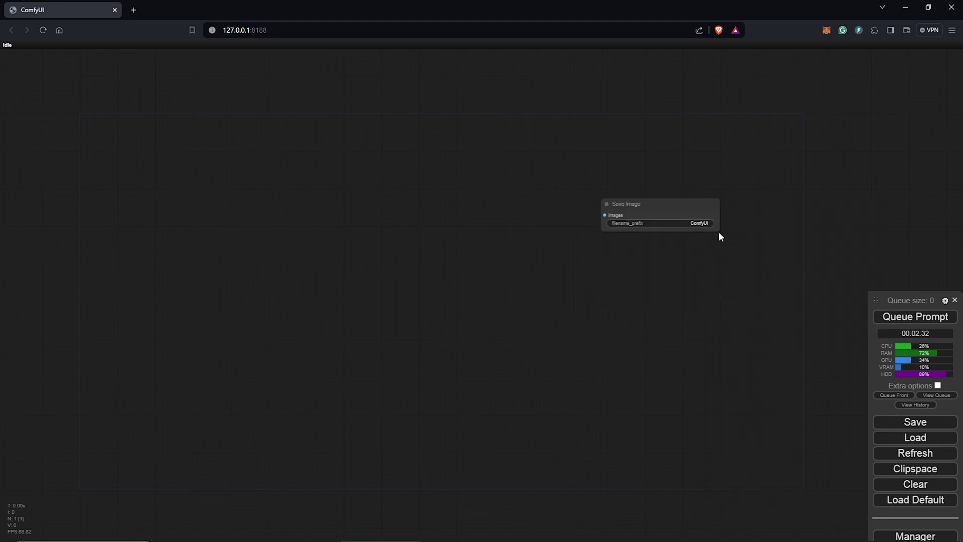
pyautogui.moveTo(717, 231); pyautogui.dragTo(796, 419)
# Add a VAE Decode node feeding the images input of the Save Image node.
pyautogui.moveTo(710, 215); pyautogui.dragTo(649, 204)
pyautogui.scroll(-2, 695, 209)
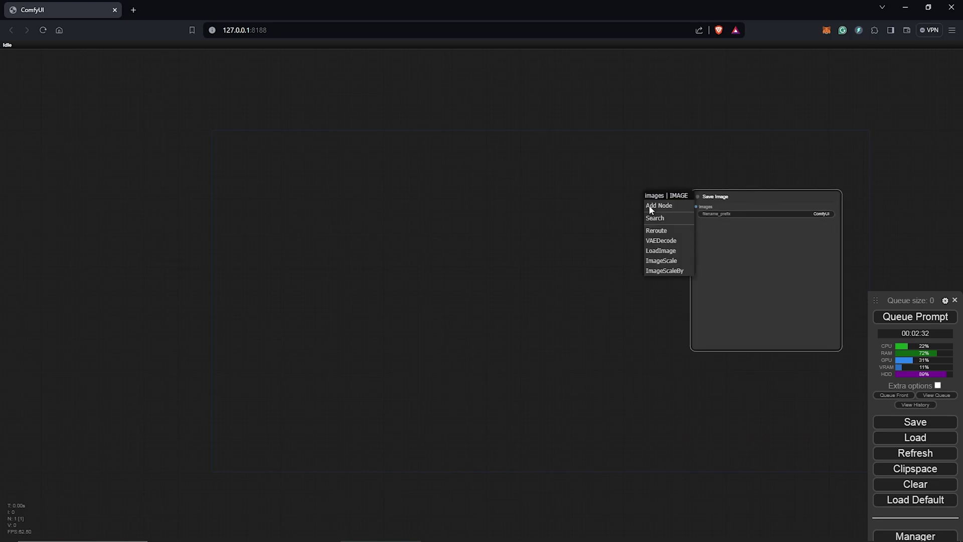
pyautogui.click(662, 243)
# Add a KSampler node before VAE Decode and connect its LATENT output to the samples input.
pyautogui.rightClick(436, 213)
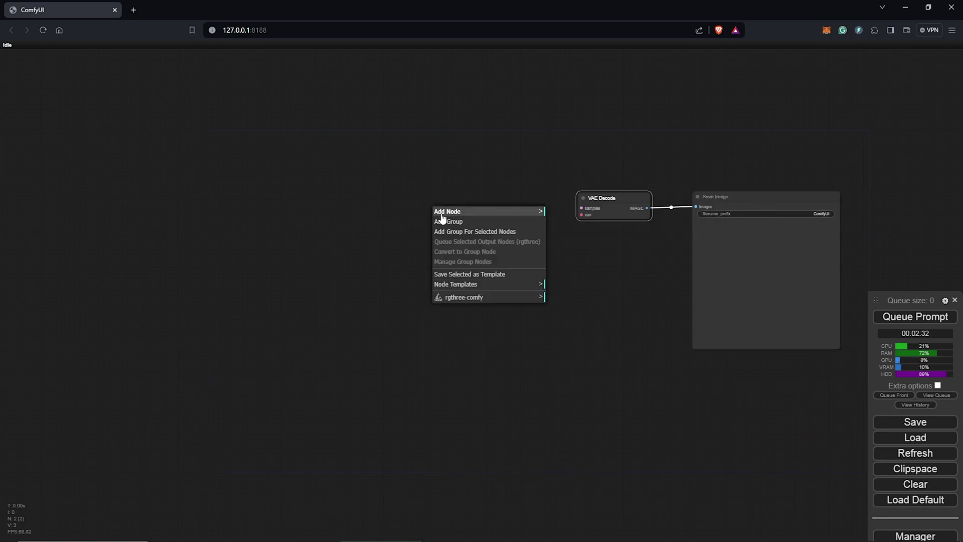
pyautogui.click(443, 213)
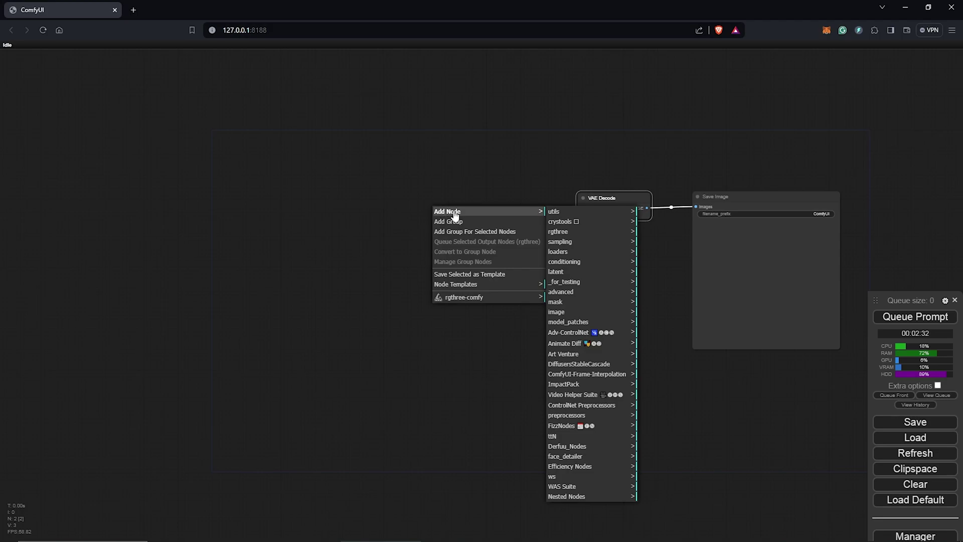
pyautogui.click(560, 242)
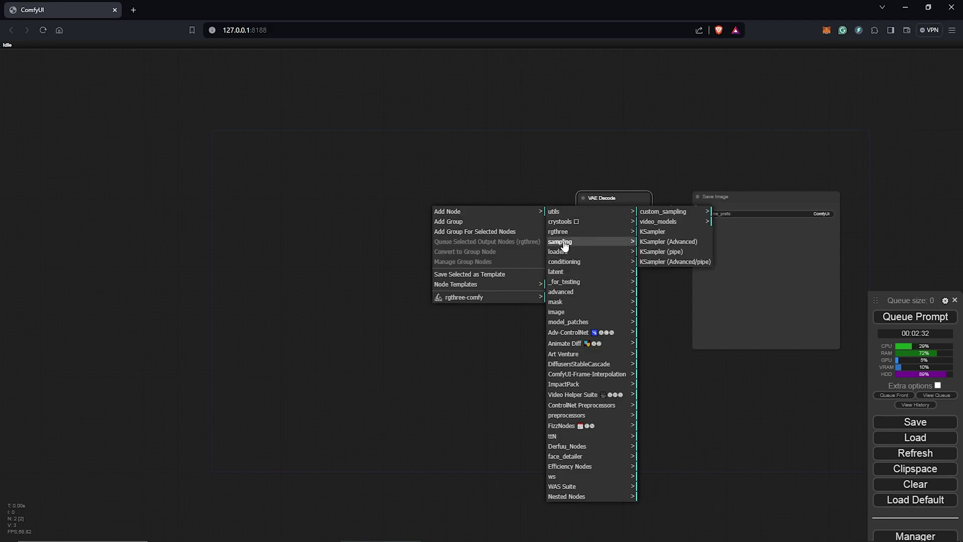
pyautogui.click(652, 232)
pyautogui.moveTo(599, 185); pyautogui.dragTo(555, 174)
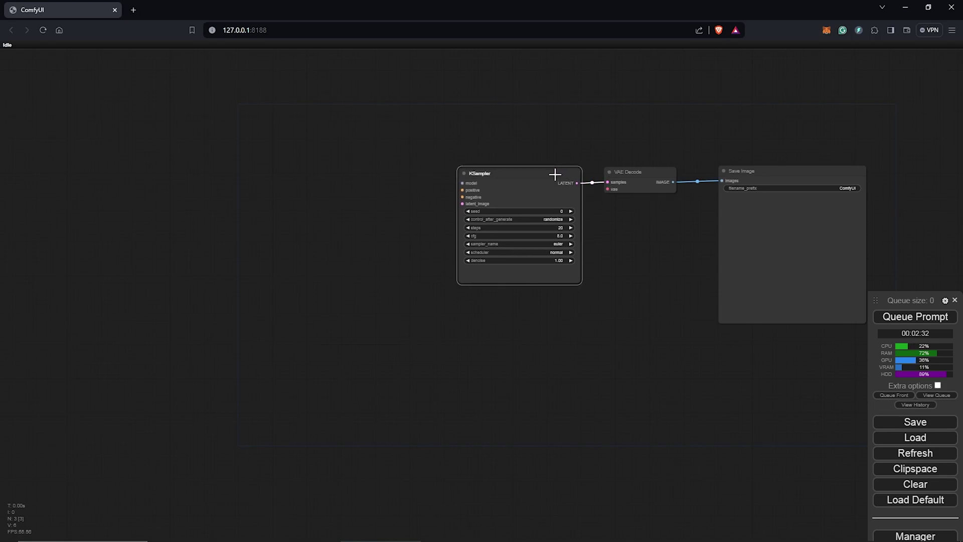
# Add a Load VAE node below the KSampler and connect its VAE output to VAE Decode's vae input.
pyautogui.rightClick(507, 335)
pyautogui.click(512, 337)
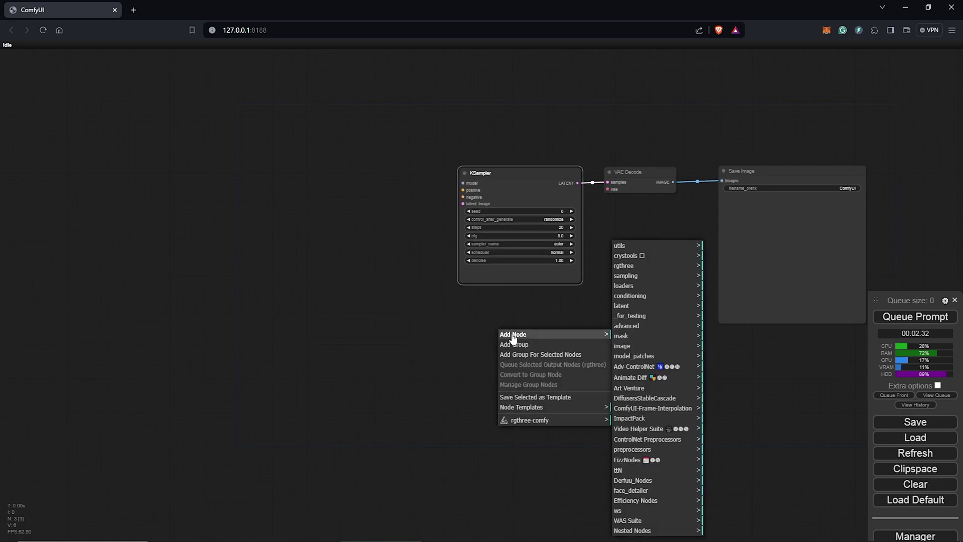
pyautogui.click(647, 286)
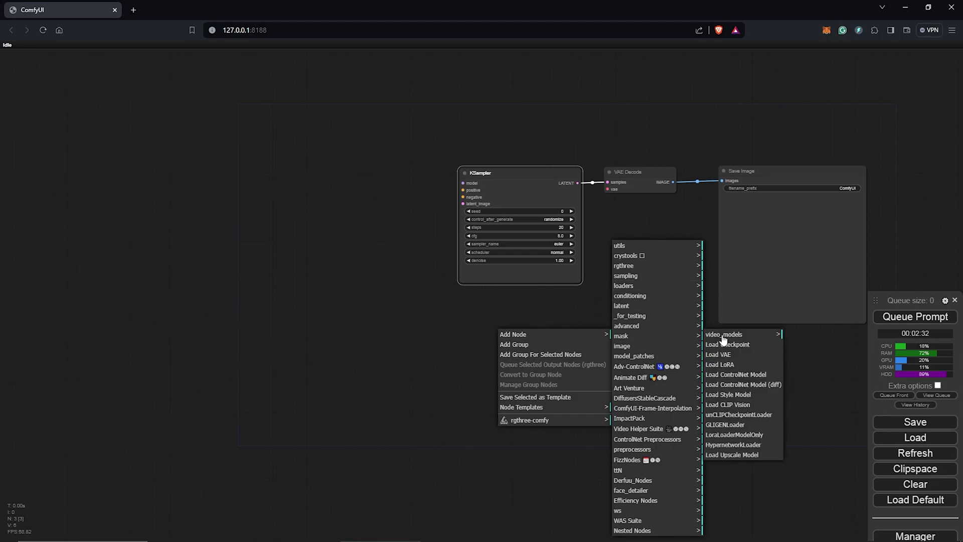
pyautogui.click(718, 354)
pyautogui.moveTo(587, 329); pyautogui.dragTo(606, 190)
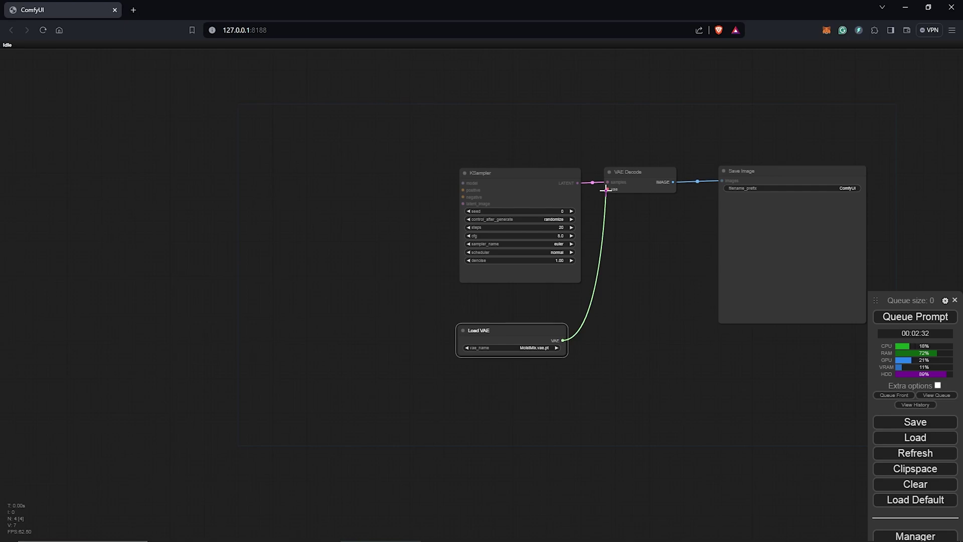
pyautogui.moveTo(545, 269); pyautogui.dragTo(518, 290)
# Add a CLIP Text Encode (Prompt) node to the left of the KSampler.
pyautogui.rightClick(183, 233)
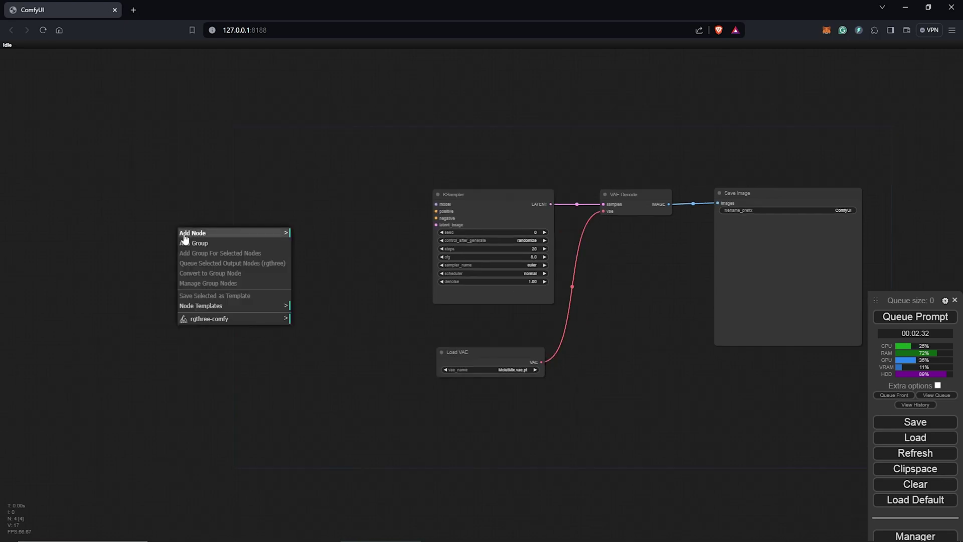
pyautogui.click(198, 234)
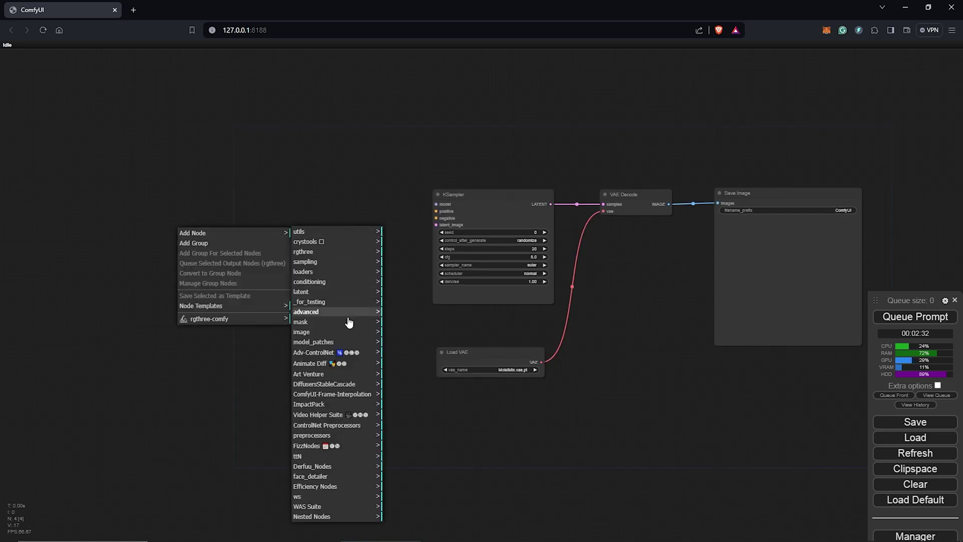
pyautogui.click(321, 282)
pyautogui.click(427, 293)
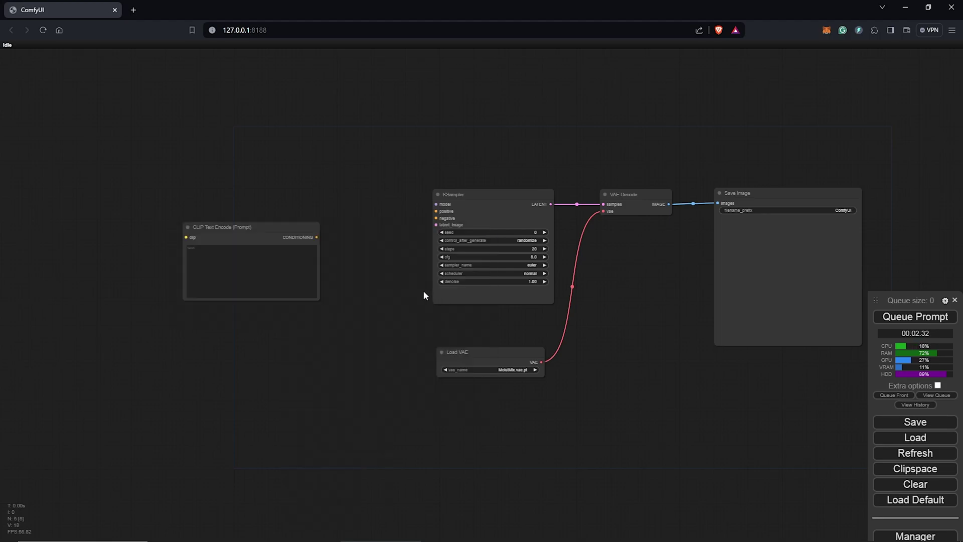
pyautogui.moveTo(250, 233); pyautogui.dragTo(252, 208)
# Retitle the prompt node "CLIP Text Encode (Positive)".
pyautogui.rightClick(252, 204)
pyautogui.click(281, 268)
pyautogui.press('BackSpace')
pyautogui.press('BackSpace')
pyautogui.press('BackSpace')
pyautogui.press('BackSpace')
pyautogui.press('BackSpace')
pyautogui.press('BackSpace')
pyautogui.write('ode (Po')
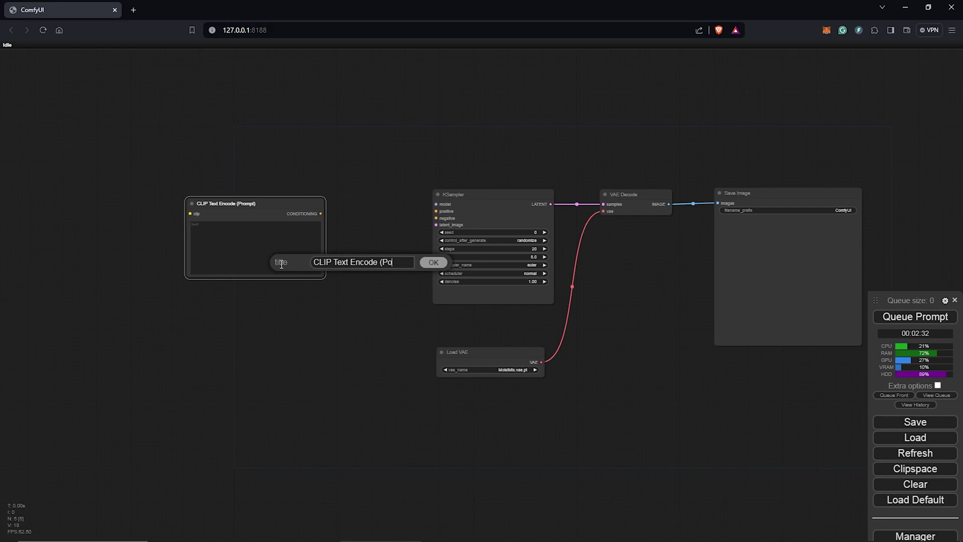
pyautogui.write('sitive)')
pyautogui.press('Return')
# Duplicate the positive prompt node, place the copy below it and title it "CLIP Text Encode (Negative))".
pyautogui.click(275, 201)
pyautogui.moveTo(275, 200)
pyautogui.mouseDown()
pyautogui.moveTo(266, 206)
pyautogui.moveTo(257, 324)
pyautogui.mouseUp()
pyautogui.rightClick(258, 323)
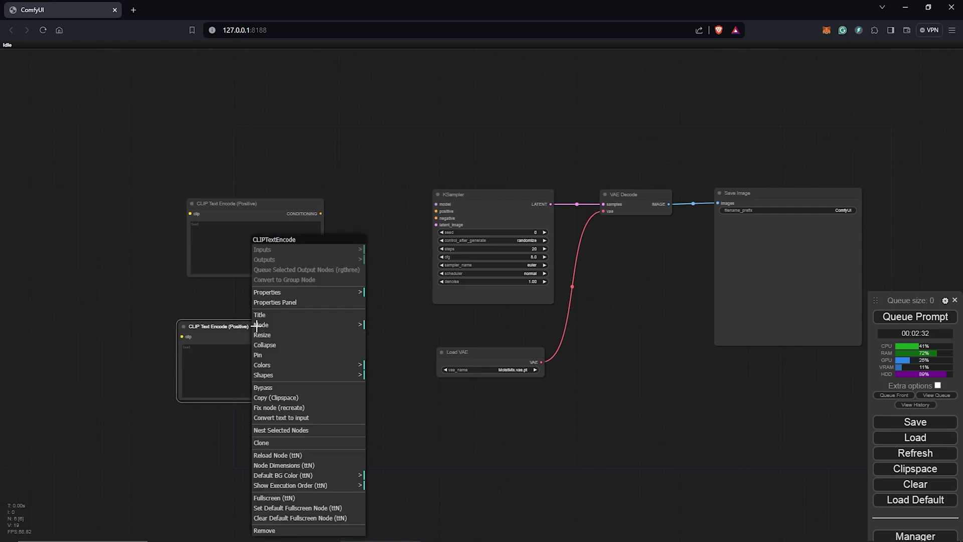
pyautogui.click(260, 318)
pyautogui.press('Left')
pyautogui.press('BackSpace')
pyautogui.press('BackSpace')
pyautogui.press('BackSpace')
pyautogui.press('BackSpace')
pyautogui.press('BackSpace')
pyautogui.press('BackSpace')
pyautogui.press('BackSpace')
pyautogui.press('BackSpace')
pyautogui.write('Negative')
pyautogui.press('End')
pyautogui.click(431, 313)
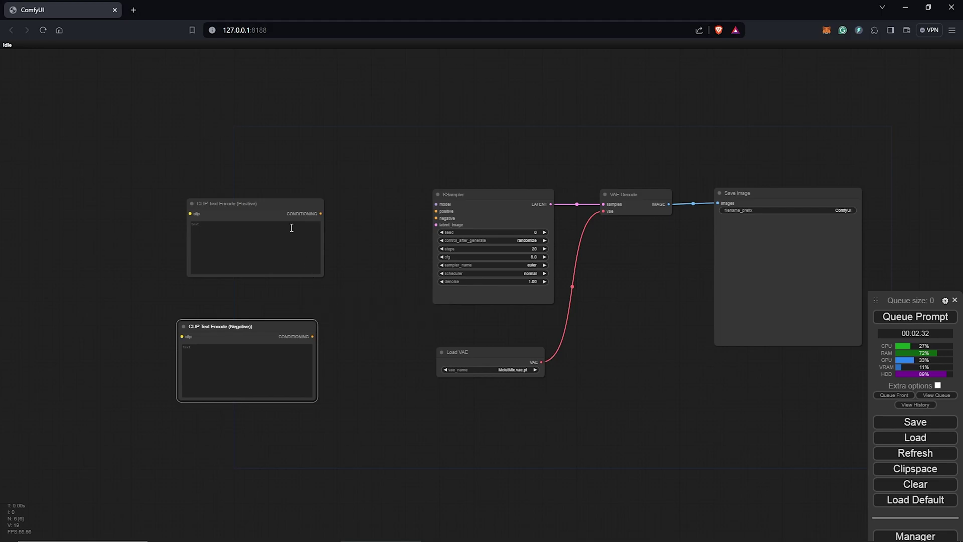
# Color the positive prompt node green and the negative prompt node red, aligning the two nodes.
pyautogui.moveTo(262, 205); pyautogui.dragTo(254, 199)
pyautogui.rightClick(254, 199)
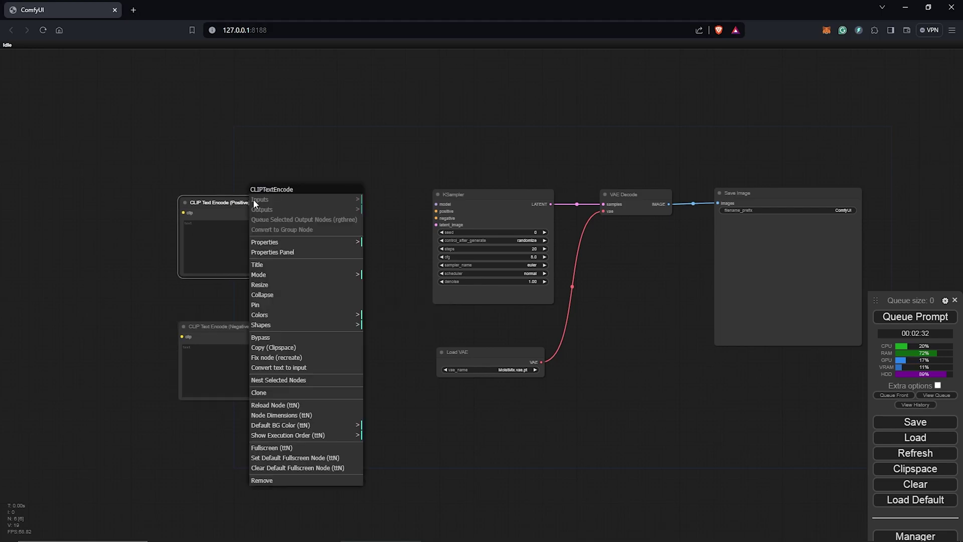
pyautogui.click(301, 315)
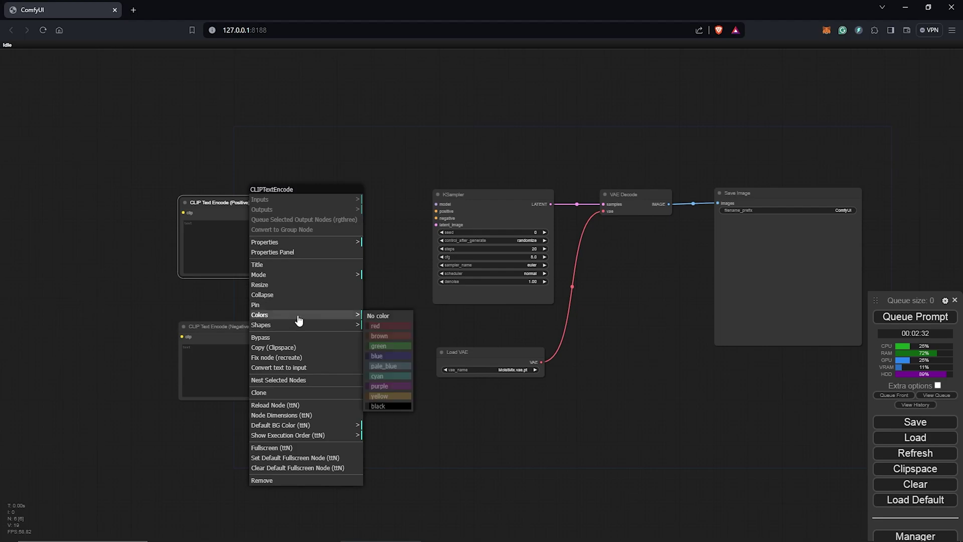
pyautogui.click(373, 345)
pyautogui.moveTo(255, 328); pyautogui.dragTo(254, 314)
pyautogui.rightClick(255, 314)
pyautogui.click(301, 362)
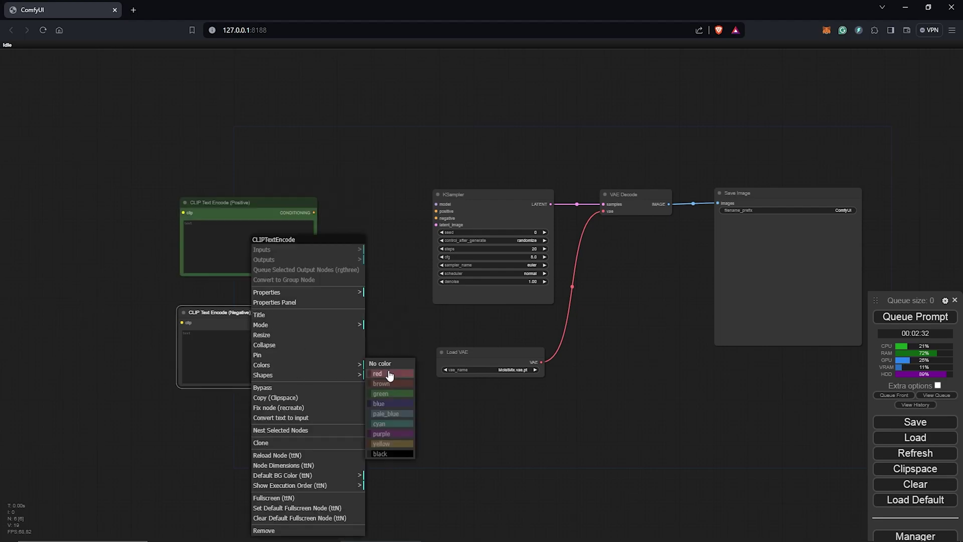
pyautogui.click(388, 370)
pyautogui.click(387, 371)
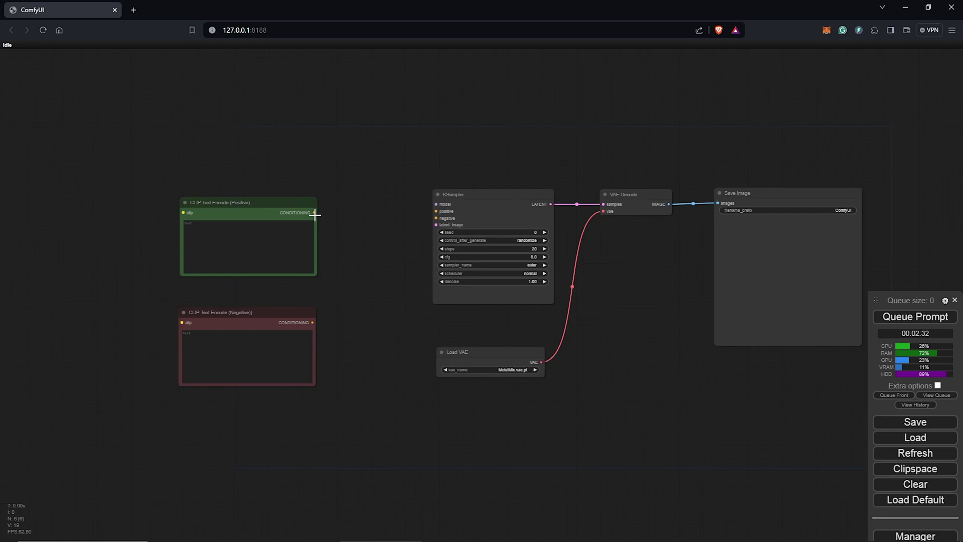
# Connect the CONDITIONING outputs of the two prompt nodes to the KSampler's positive and negative inputs.
pyautogui.moveTo(314, 213); pyautogui.dragTo(433, 213)
pyautogui.moveTo(285, 202); pyautogui.dragTo(290, 200)
pyautogui.moveTo(298, 323); pyautogui.dragTo(436, 218)
pyautogui.scroll(-1, 293, 212)
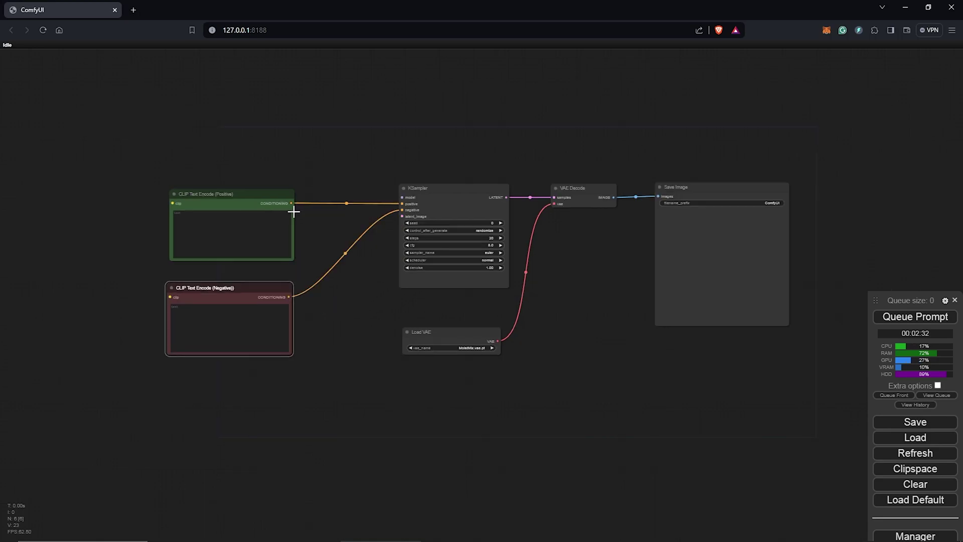
# Add an Empty Latent Image node below the negative prompt, feeding the KSampler's latent_image input.
pyautogui.moveTo(402, 216); pyautogui.dragTo(227, 402)
pyautogui.click(372, 396)
pyautogui.moveTo(445, 401); pyautogui.dragTo(451, 366)
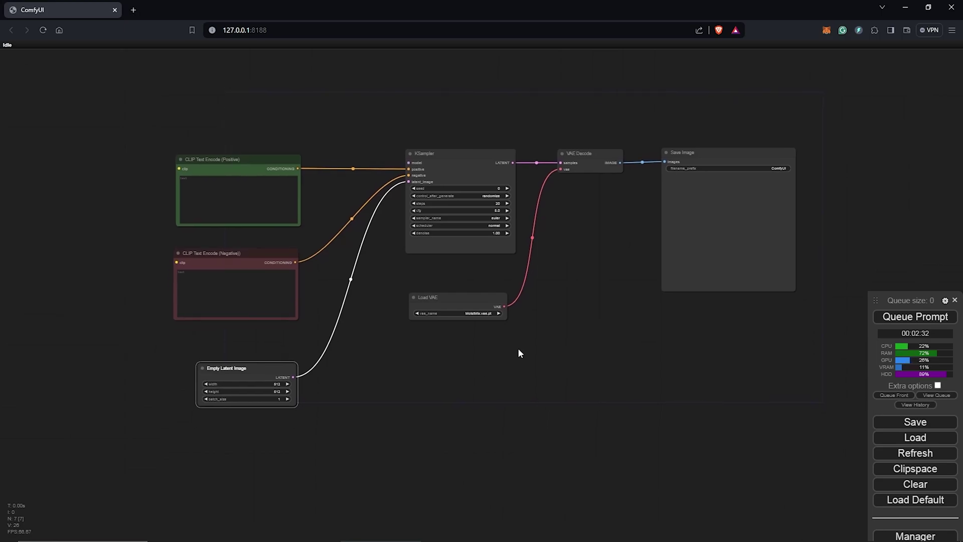
pyautogui.scroll(-1, 521, 346)
pyautogui.moveTo(526, 344); pyautogui.dragTo(535, 335)
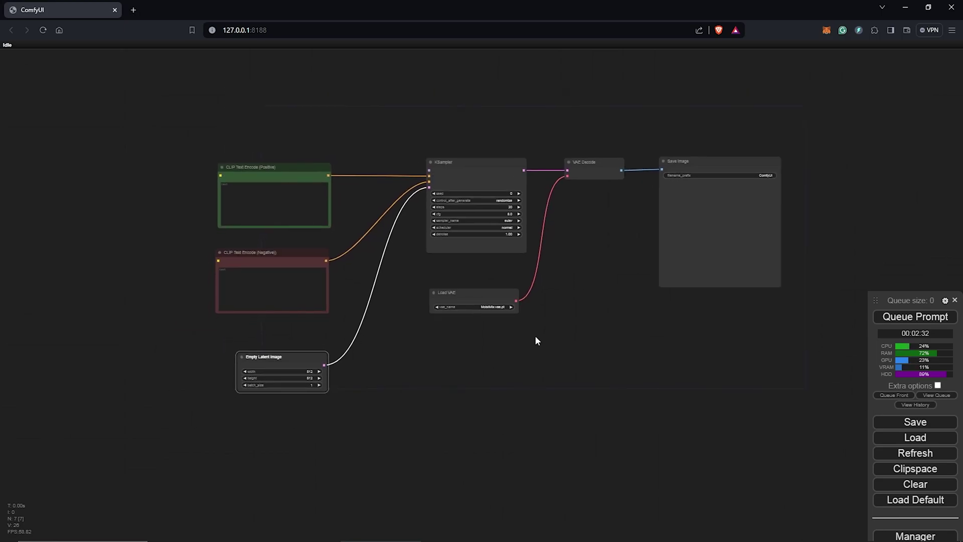
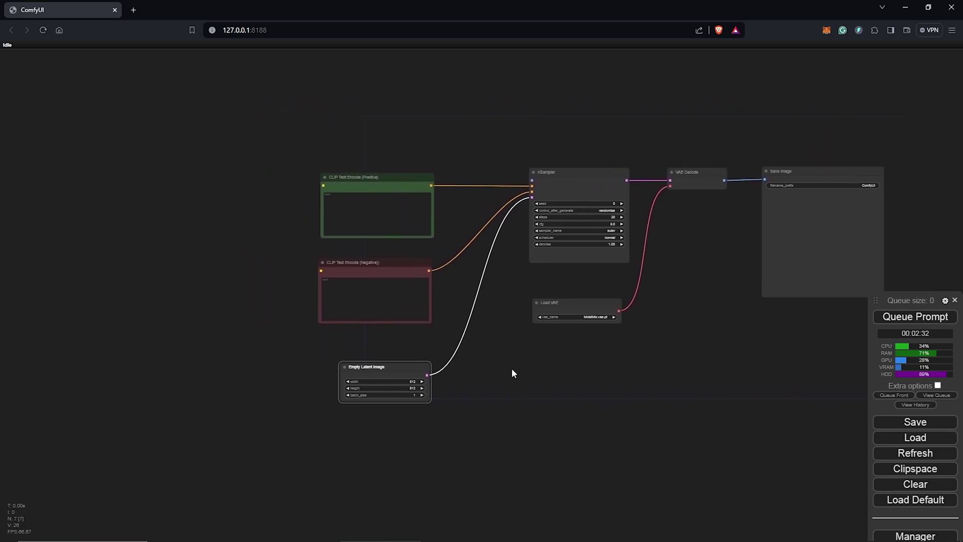
# Add a UNETLoader node to the left of the prompt nodes and place a duplicate of it directly below.
pyautogui.click(390, 273)
pyautogui.doubleClick(197, 222)
pyautogui.write('Unet')
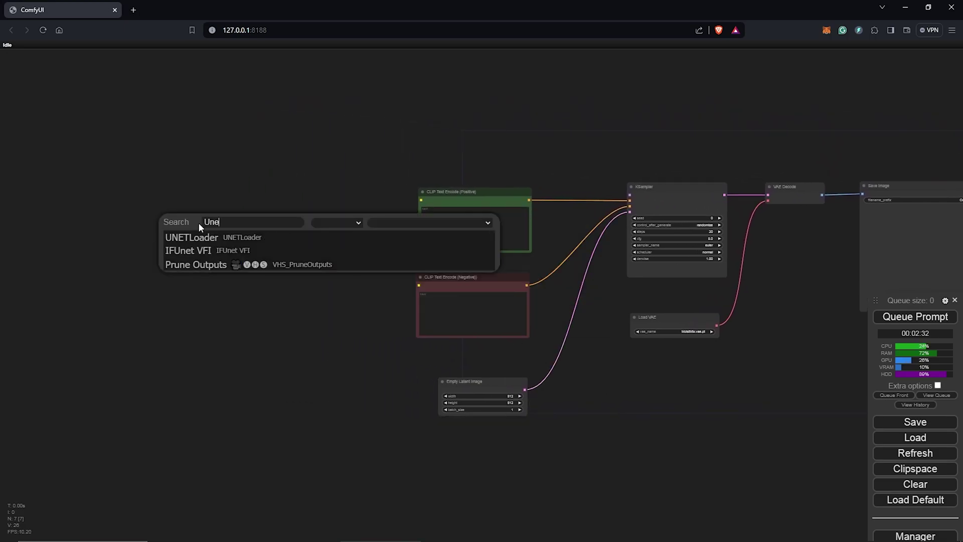
pyautogui.click(205, 238)
pyautogui.scroll(8, 231, 203)
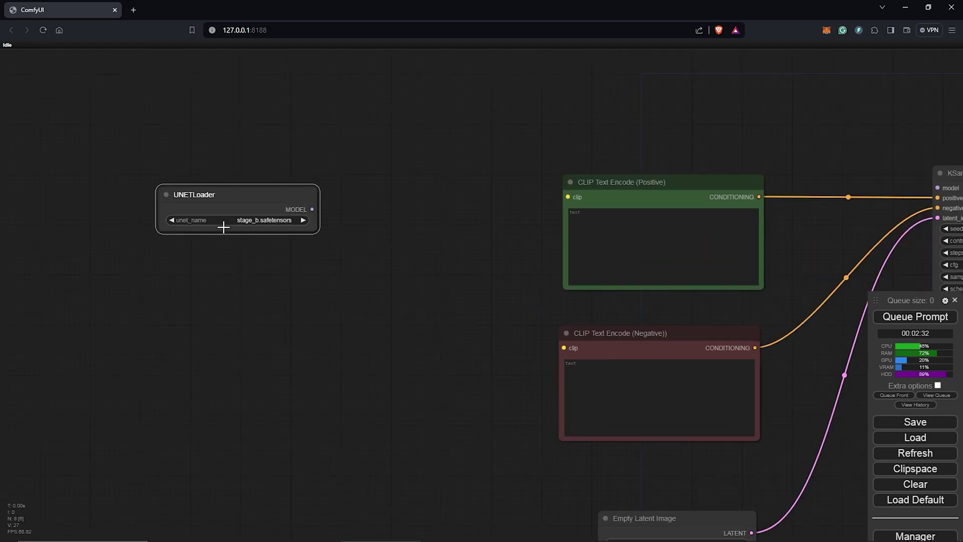
pyautogui.moveTo(314, 178)
pyautogui.mouseDown()
pyautogui.moveTo(305, 286)
pyautogui.moveTo(307, 262)
pyautogui.moveTo(308, 270)
pyautogui.mouseUp()
# Title the upper UNETLoader node "UNETLoader (Stage B model)".
pyautogui.moveTo(211, 174); pyautogui.dragTo(206, 173)
pyautogui.rightClick(206, 173)
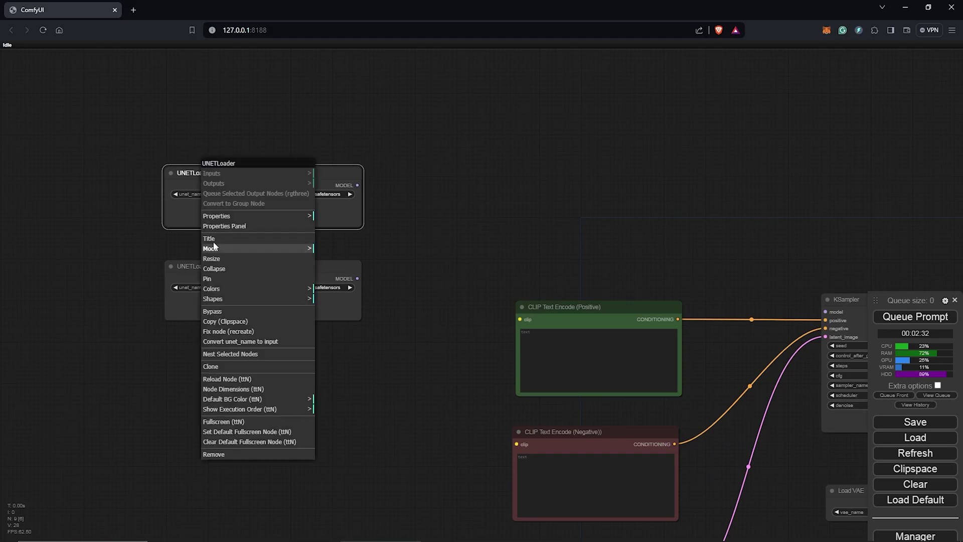
pyautogui.click(221, 250)
pyautogui.write('Stage B model')
pyautogui.press('Return')
# Title the lower UNETLoader node "UNETLoader (Stage A model)".
pyautogui.click(258, 271)
pyautogui.rightClick(258, 271)
pyautogui.click(256, 333)
pyautogui.write('(Stage A Model)')
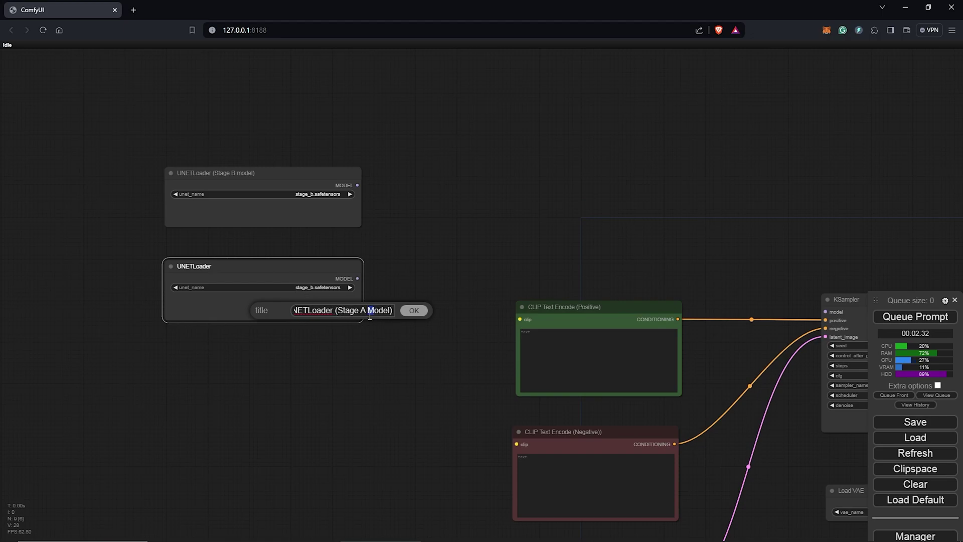
pyautogui.press('Return')
# Move the two UNETLoader nodes up together to make room beneath them.
pyautogui.click(417, 329)
pyautogui.scroll(-3, 417, 328)
pyautogui.moveTo(457, 321); pyautogui.dragTo(411, 313)
pyautogui.click(278, 231)
pyautogui.keyDown('shift'); pyautogui.click(260, 297); pyautogui.keyUp('shift')
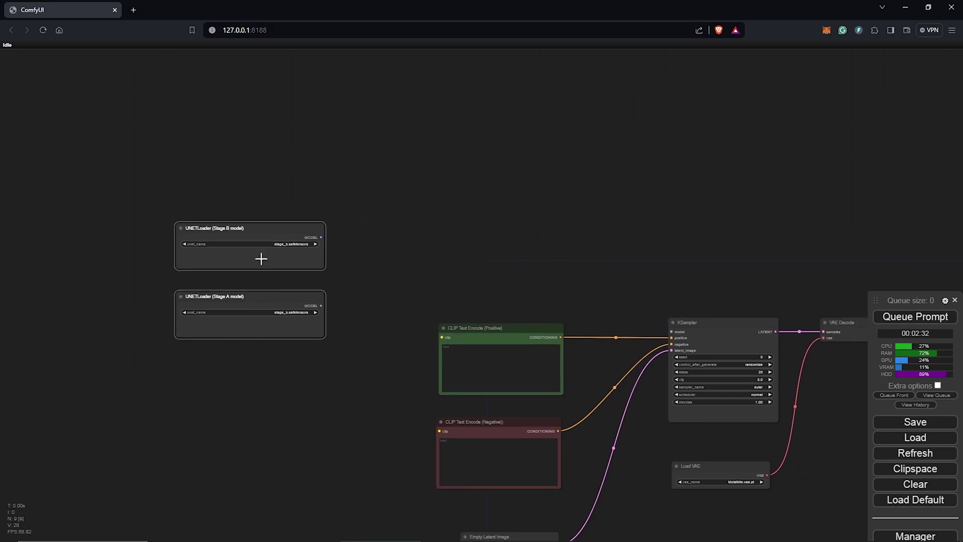
pyautogui.moveTo(262, 231); pyautogui.dragTo(261, 202)
# Add a Load CLIP node below the two UNETLoader nodes, lined up with them.
pyautogui.doubleClick(276, 346)
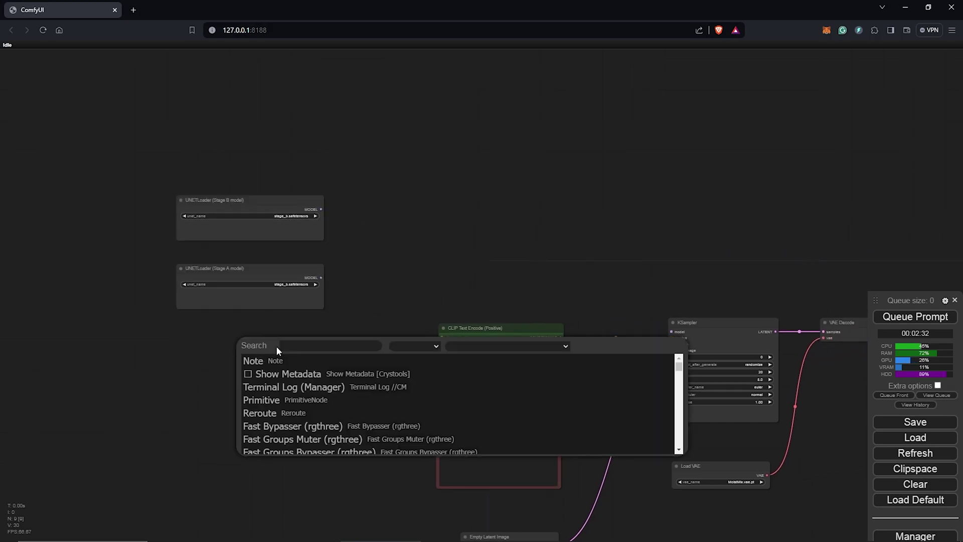
pyautogui.write('Load')
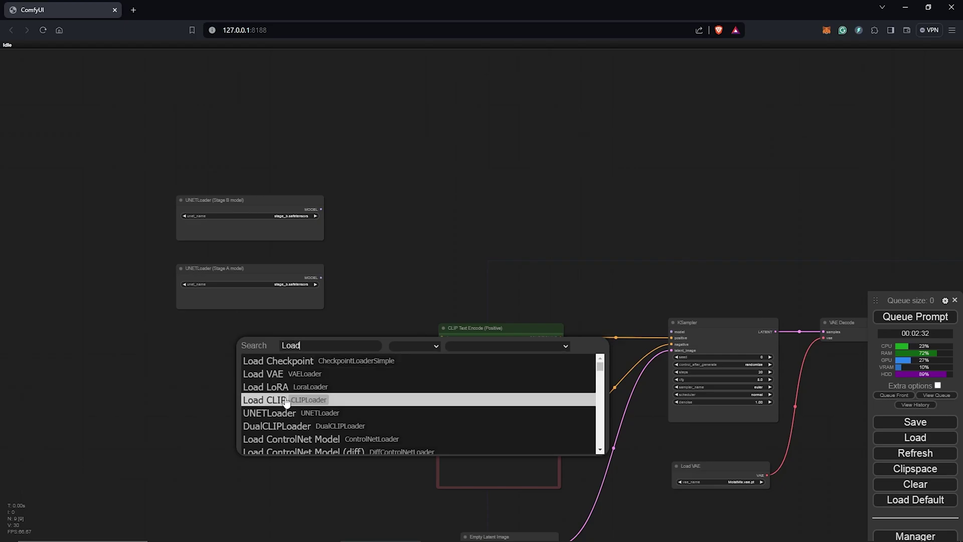
pyautogui.click(286, 400)
pyautogui.scroll(6, 284, 400)
pyautogui.moveTo(546, 349); pyautogui.dragTo(490, 387)
pyautogui.moveTo(411, 292); pyautogui.dragTo(366, 292)
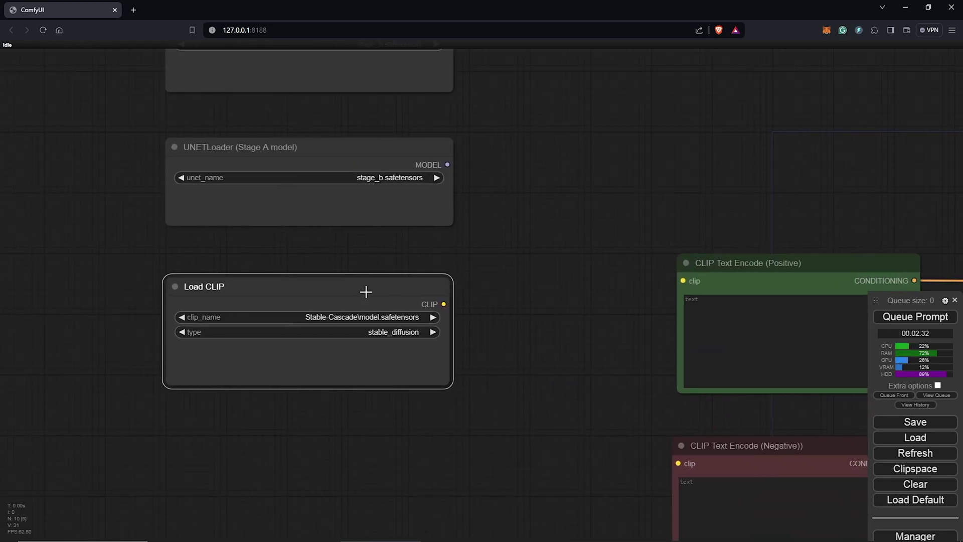
# Choose Stable-Cascade\model.safetensors as the Load CLIP node's clip_name and set its type to stable_cascade.
pyautogui.scroll(-3, 366, 292)
pyautogui.click(392, 317)
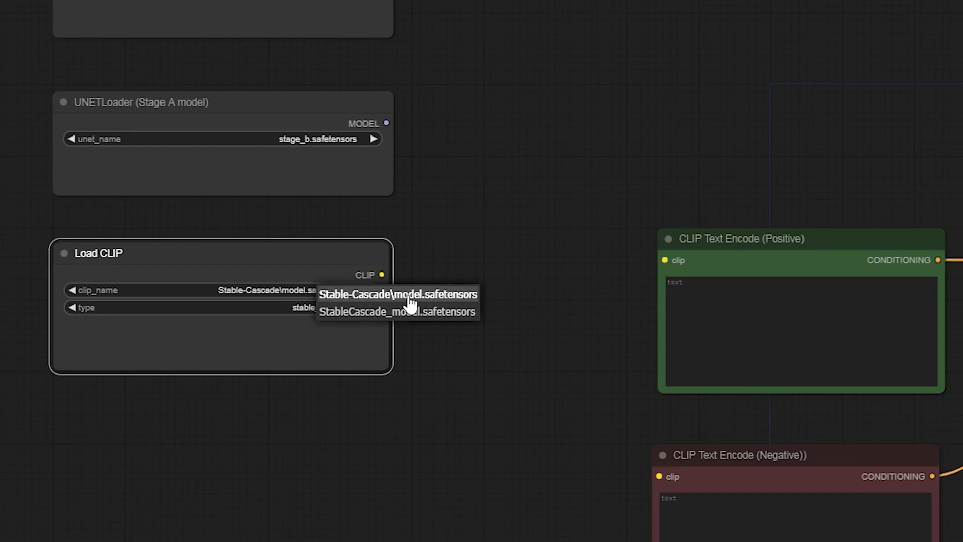
pyautogui.click(409, 298)
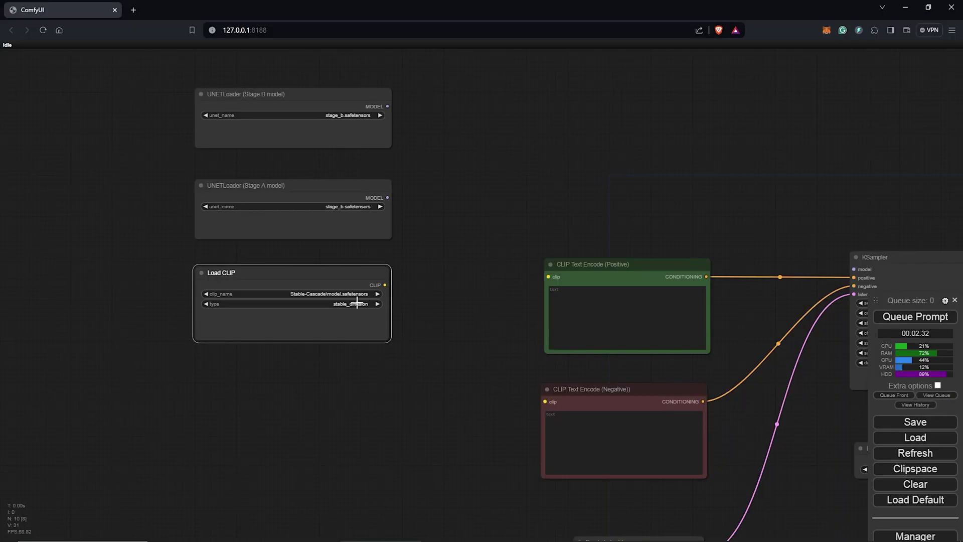
pyautogui.scroll(5, 355, 308)
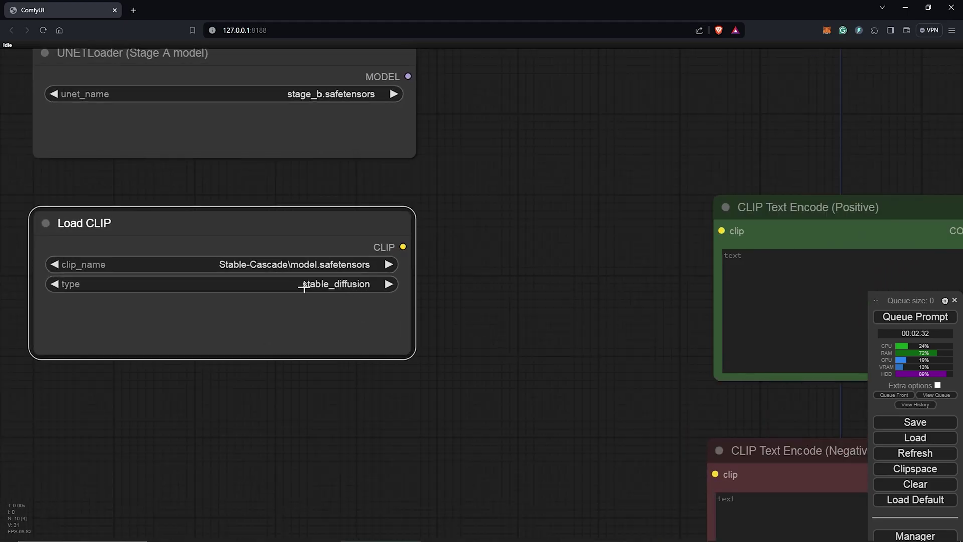
pyautogui.click(335, 287)
pyautogui.click(344, 301)
# Connect the Load CLIP node's CLIP output to the clip inputs of the positive and negative prompt nodes.
pyautogui.scroll(-5, 357, 268)
pyautogui.moveTo(383, 256); pyautogui.dragTo(561, 248)
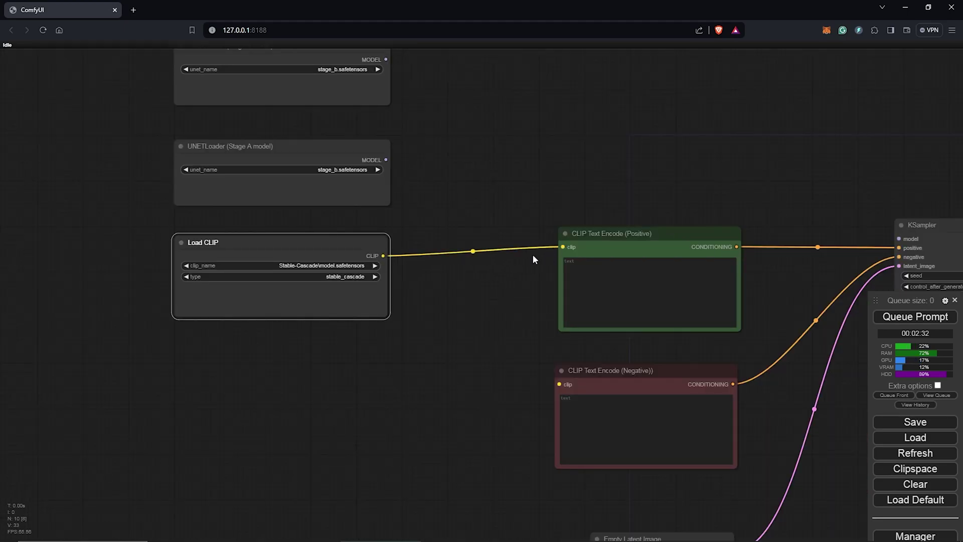
pyautogui.scroll(-1, 541, 356)
pyautogui.moveTo(385, 256); pyautogui.dragTo(556, 381)
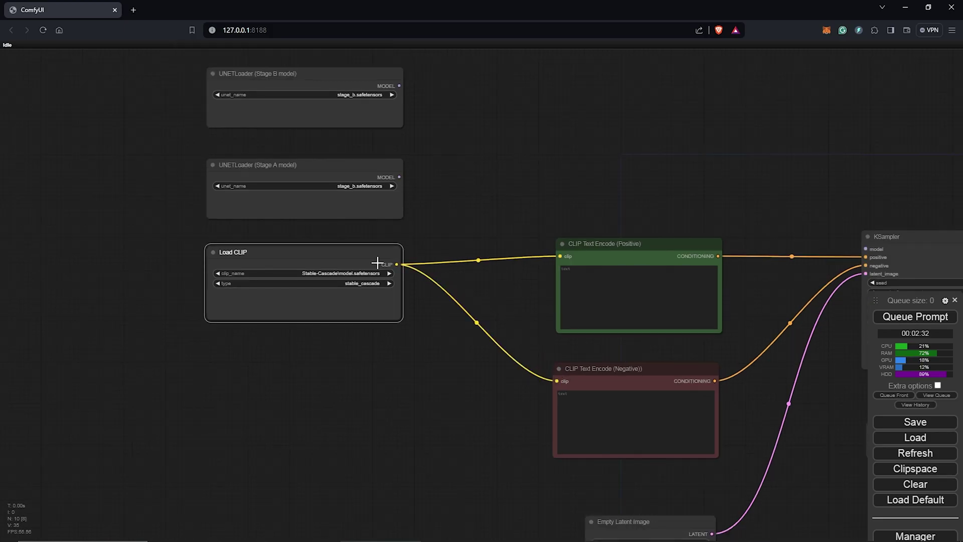
# Add a ModelSamplingStableCascade node above the positive prompt, wired between the Stage A UNETLoader and the KSampler's model input.
pyautogui.scroll(-2, 386, 216)
pyautogui.doubleClick(386, 217)
pyautogui.write('MOd')
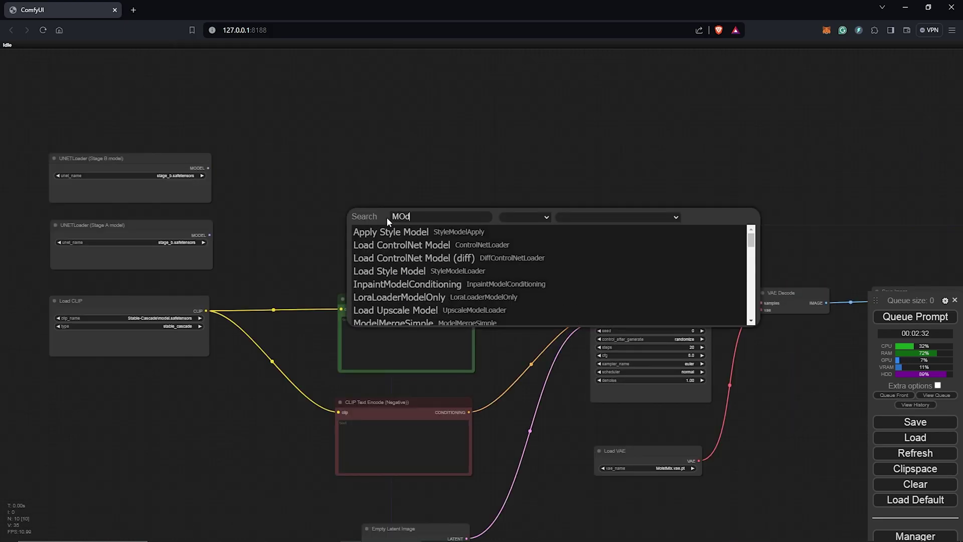
pyautogui.write('elsam')
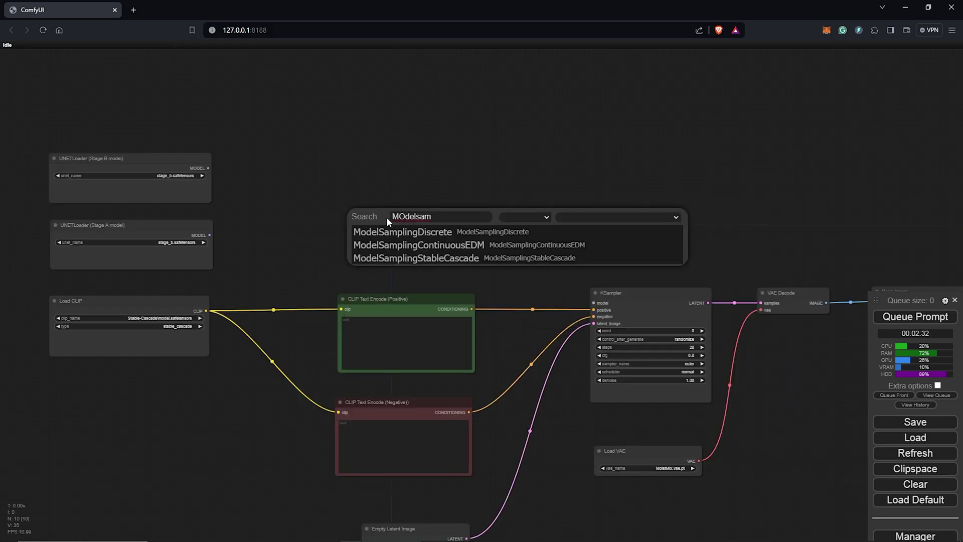
pyautogui.click(409, 259)
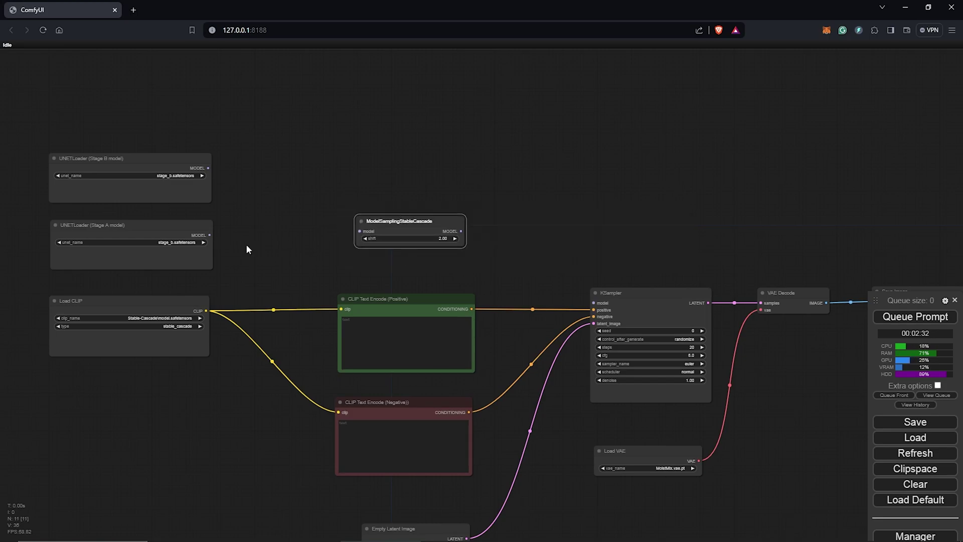
pyautogui.moveTo(209, 234); pyautogui.dragTo(359, 230)
pyautogui.moveTo(438, 219); pyautogui.dragTo(593, 302)
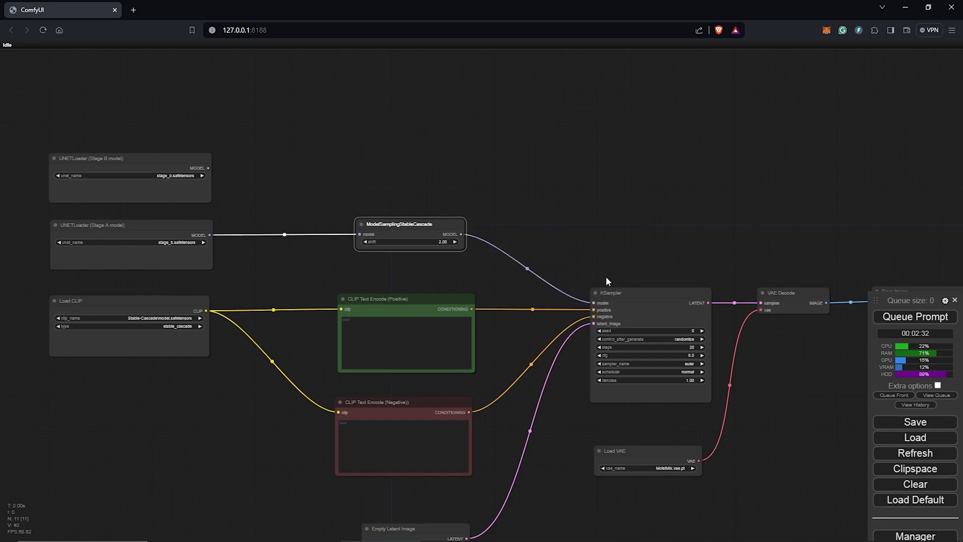
# Retitle the lower UNETLoader node "UNETLoader (Stage C model)".
pyautogui.click(107, 226)
pyautogui.scroll(5, 106, 227)
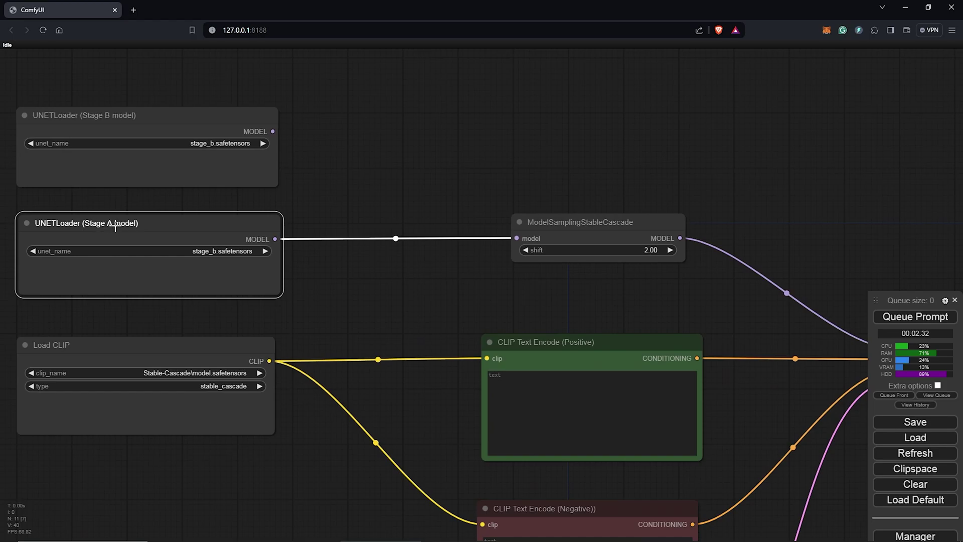
pyautogui.rightClick(115, 226)
pyautogui.click(219, 214)
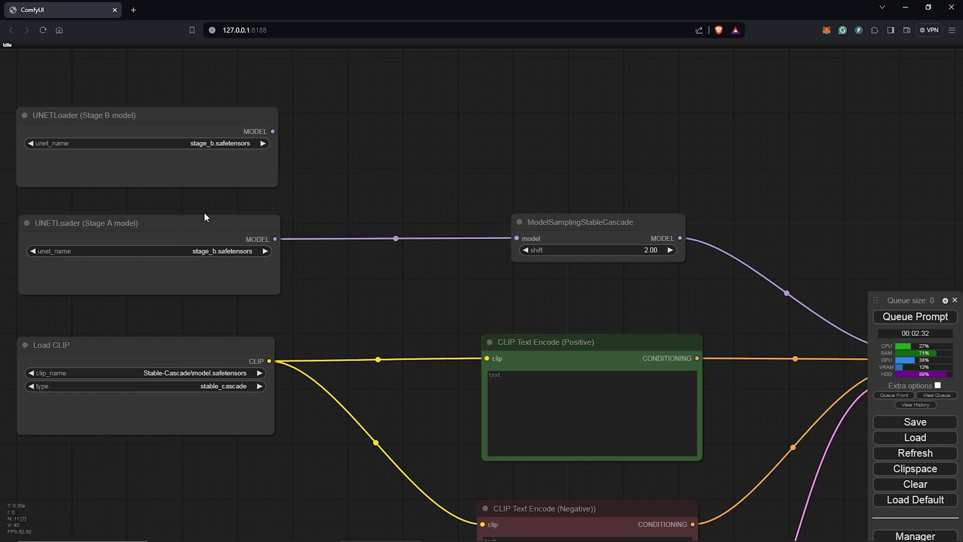
pyautogui.click(124, 222)
pyautogui.rightClick(123, 222)
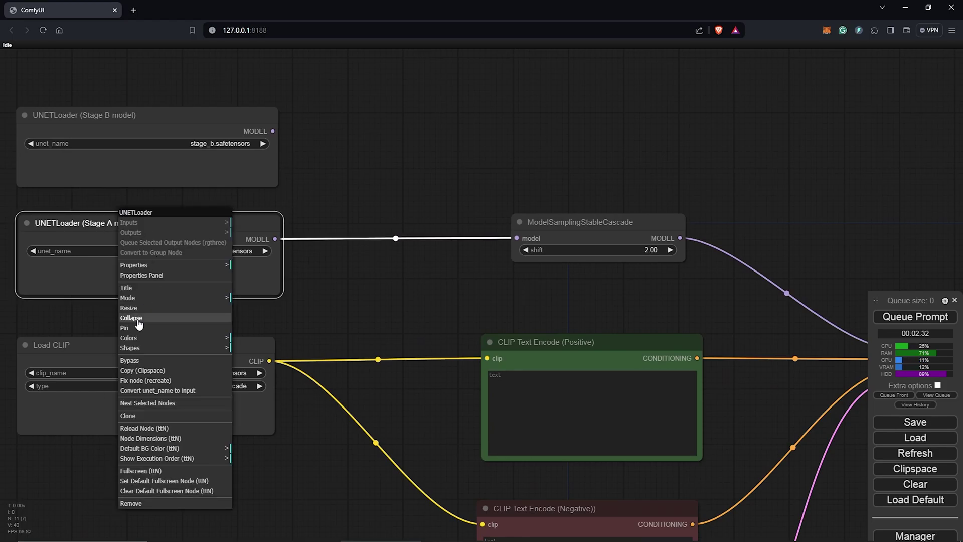
pyautogui.click(132, 289)
pyautogui.write('C model)')
pyautogui.click(277, 290)
# Keep stage_b.safetensors in the Stage B loader and set the Stage C loader's unet_name to stage_c.safetensors.
pyautogui.moveTo(300, 284); pyautogui.dragTo(315, 260)
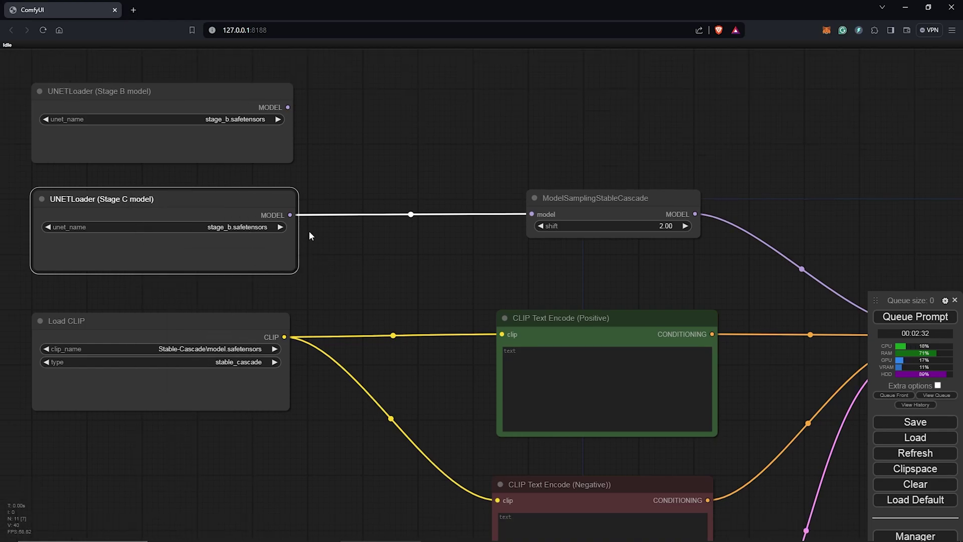
pyautogui.click(223, 123)
pyautogui.click(230, 117)
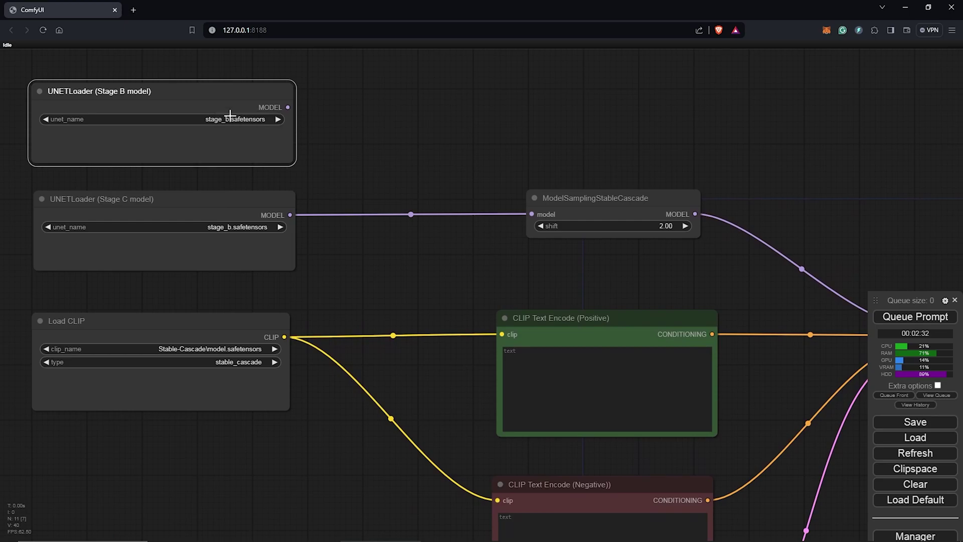
pyautogui.click(239, 229)
pyautogui.click(254, 243)
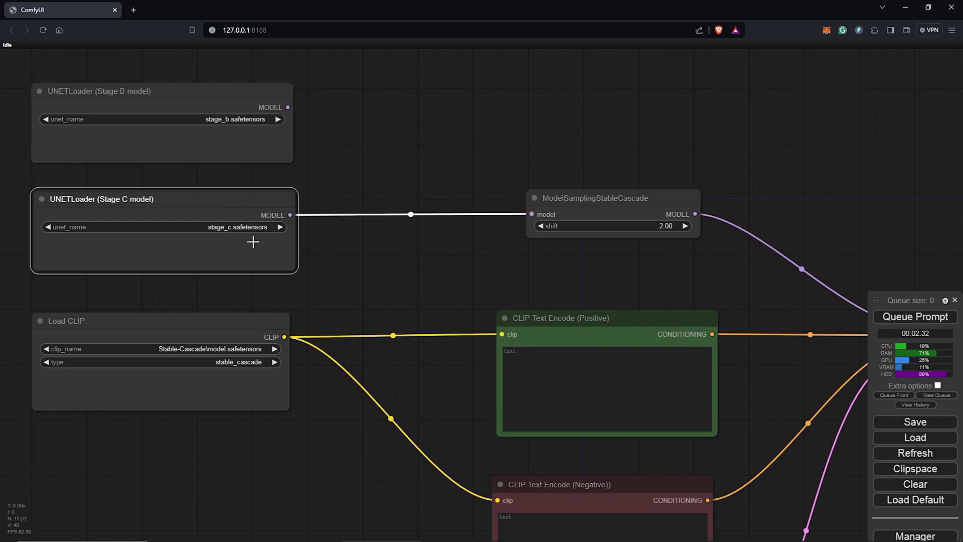
# Title the KSampler node "KSampler (Stage C)".
pyautogui.scroll(-2, 363, 279)
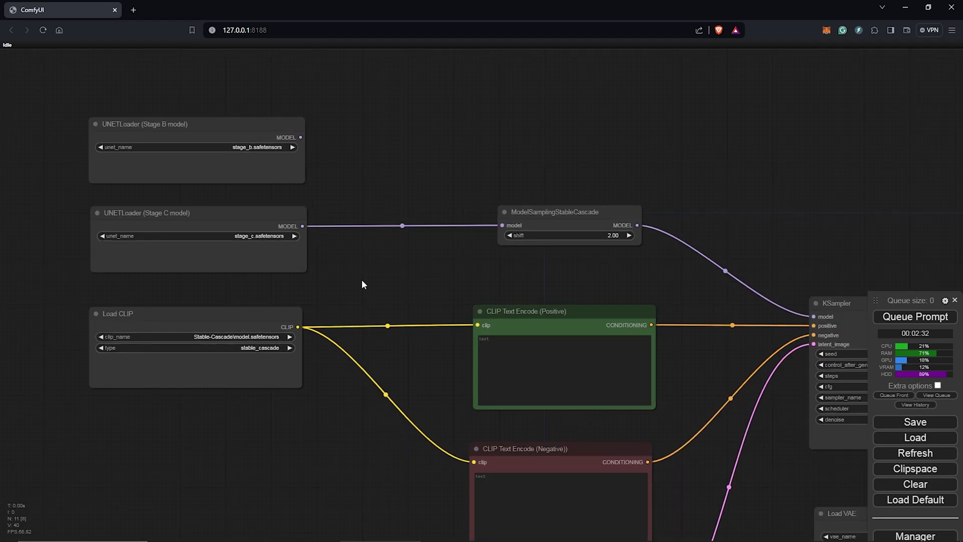
pyautogui.scroll(-2, 648, 205)
pyautogui.moveTo(649, 205); pyautogui.dragTo(686, 220)
pyautogui.rightClick(752, 259)
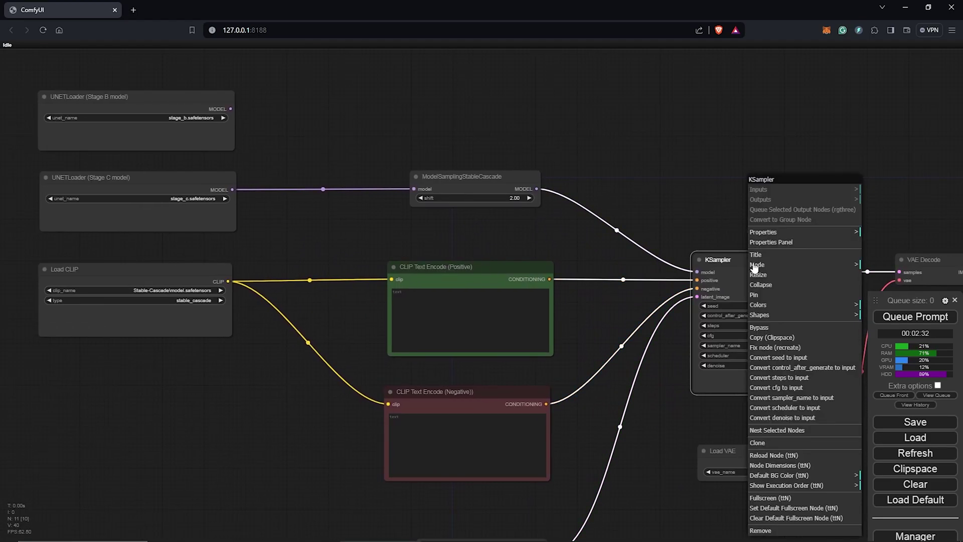
pyautogui.click(763, 254)
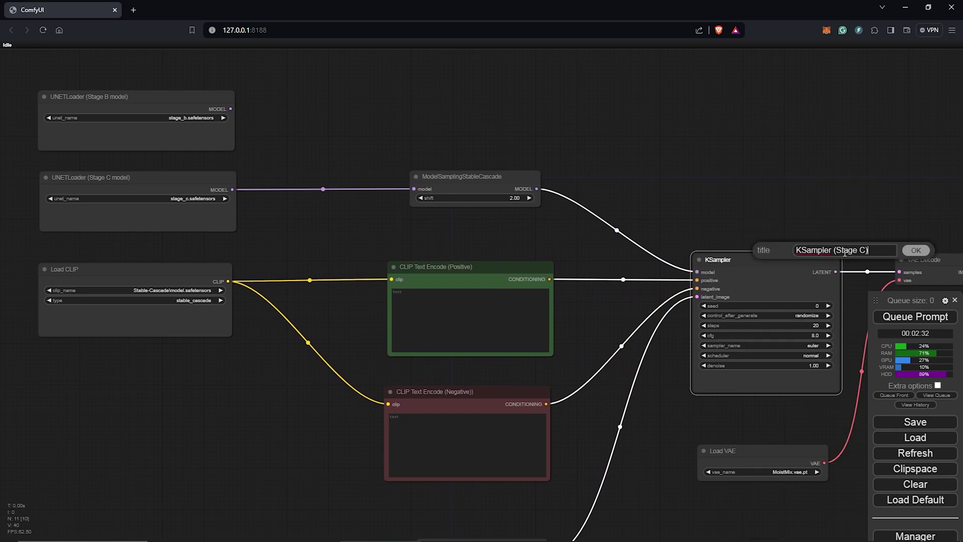
pyautogui.click(912, 250)
# Duplicate the KSampler node, place the copy above and right of the original, and title it "KSampler (Stage B)".
pyautogui.scroll(-3, 860, 215)
pyautogui.moveTo(800, 246)
pyautogui.mouseDown()
pyautogui.moveTo(544, 301)
pyautogui.moveTo(604, 124)
pyautogui.moveTo(668, 125)
pyautogui.mouseUp()
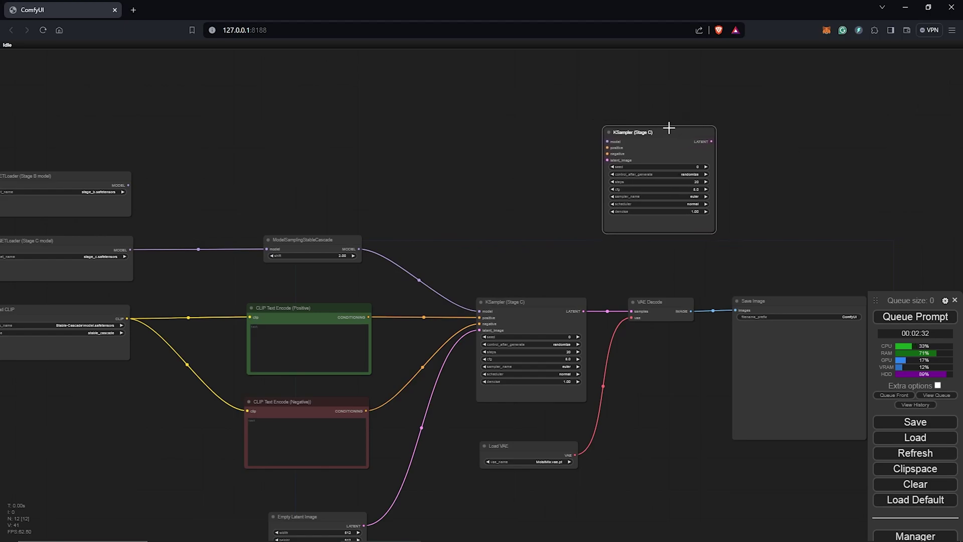
pyautogui.scroll(3, 669, 126)
pyautogui.rightClick(621, 184)
pyautogui.click(624, 249)
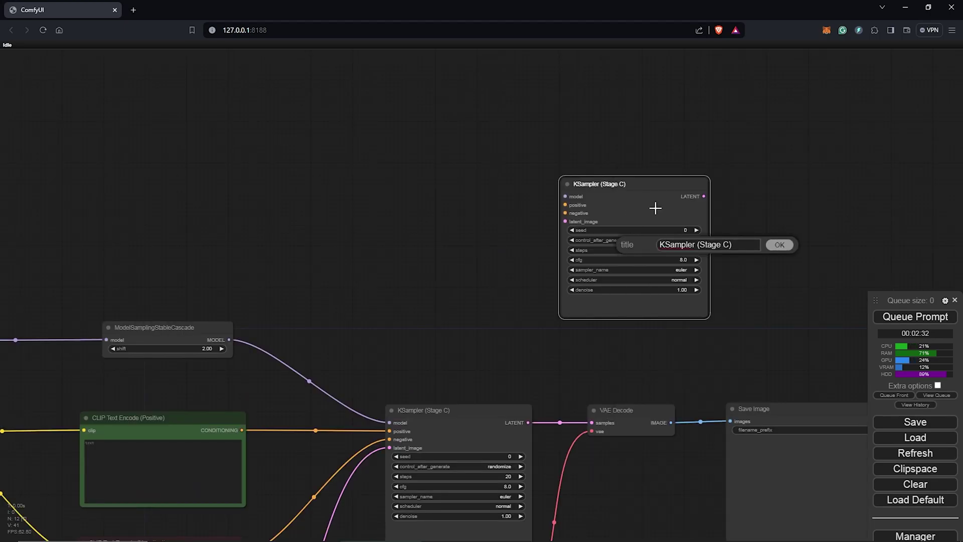
pyautogui.write('B)')
pyautogui.click(779, 245)
pyautogui.click(726, 285)
# Connect the Stage B UNETLoader's MODEL output to the KSampler (Stage B) model input and lower that KSampler slightly.
pyautogui.scroll(-4, 452, 234)
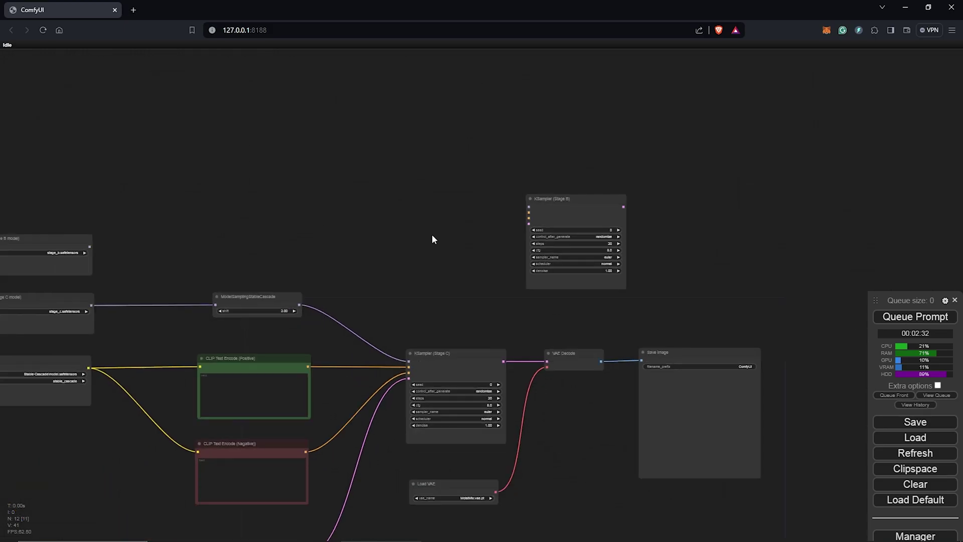
pyautogui.moveTo(425, 236); pyautogui.dragTo(519, 241)
pyautogui.scroll(3, 465, 238)
pyautogui.moveTo(93, 238); pyautogui.dragTo(674, 215)
pyautogui.moveTo(432, 211); pyautogui.dragTo(421, 172)
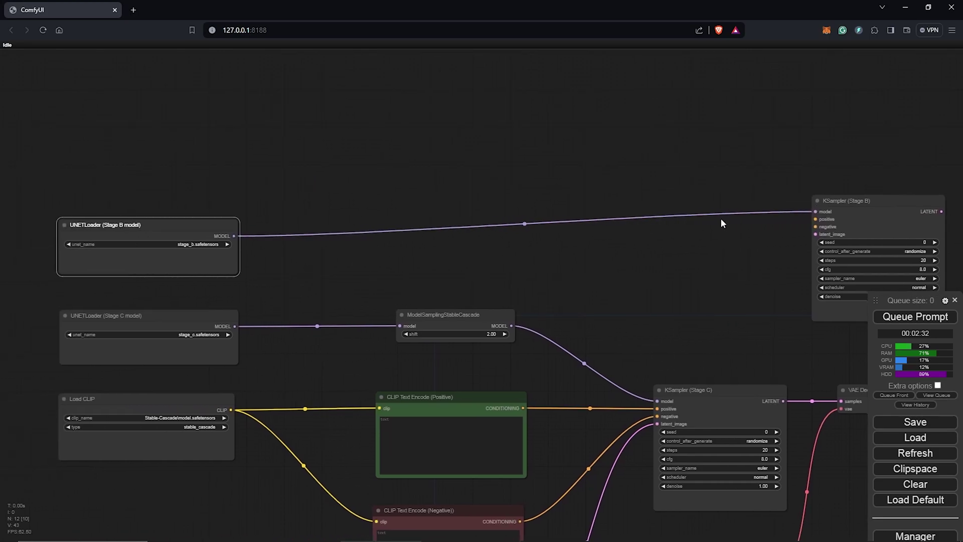
pyautogui.moveTo(848, 205); pyautogui.dragTo(846, 224)
# Move the Save Image and VAE Decode nodes farther right and connect the KSampler (Stage B) LATENT output to VAE Decode's samples.
pyautogui.scroll(-5, 652, 281)
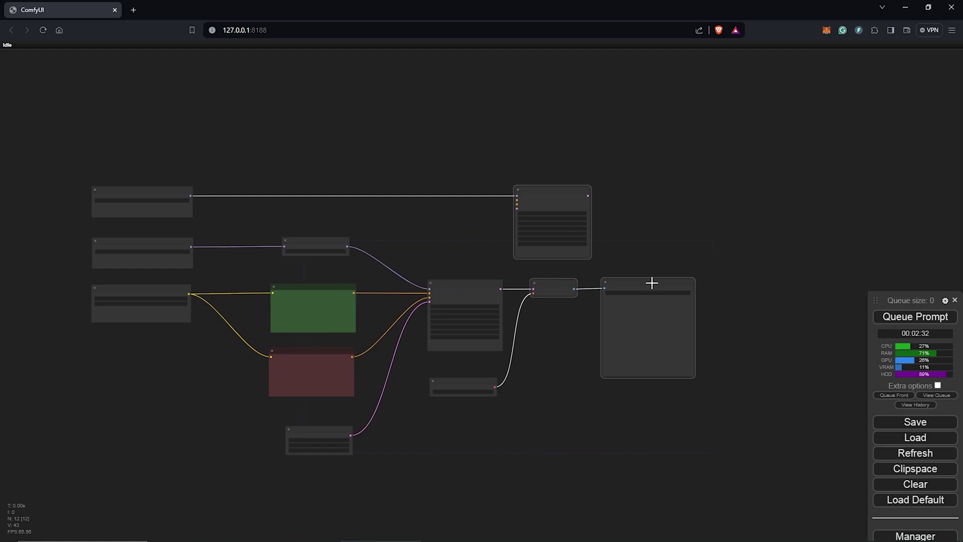
pyautogui.moveTo(652, 282); pyautogui.dragTo(737, 279)
pyautogui.scroll(2, 737, 279)
pyautogui.moveTo(619, 286); pyautogui.dragTo(639, 287)
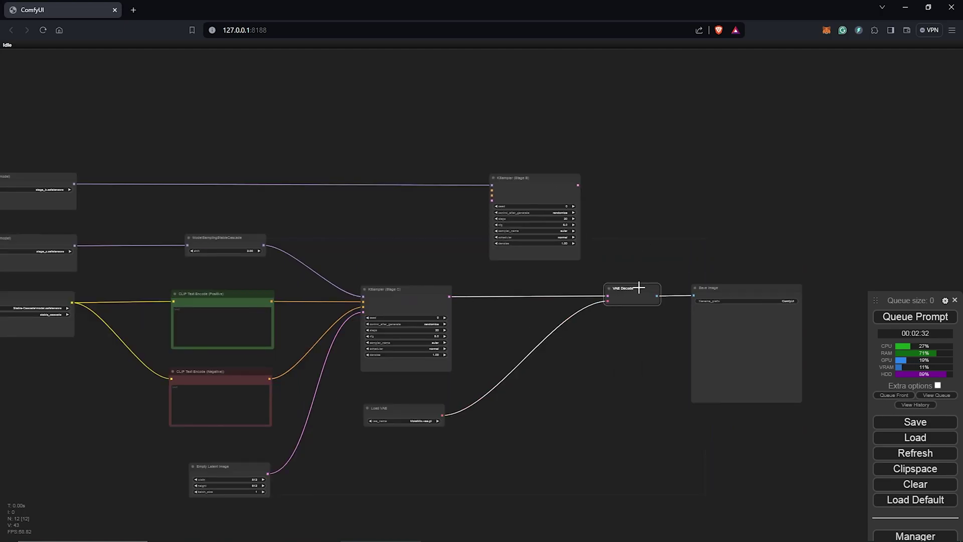
pyautogui.scroll(1, 663, 262)
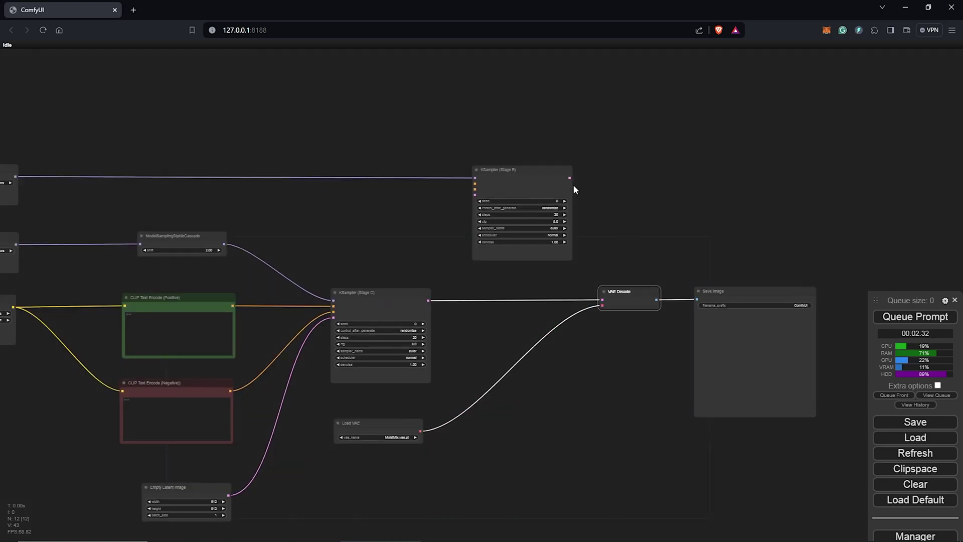
pyautogui.moveTo(610, 209); pyautogui.dragTo(602, 300)
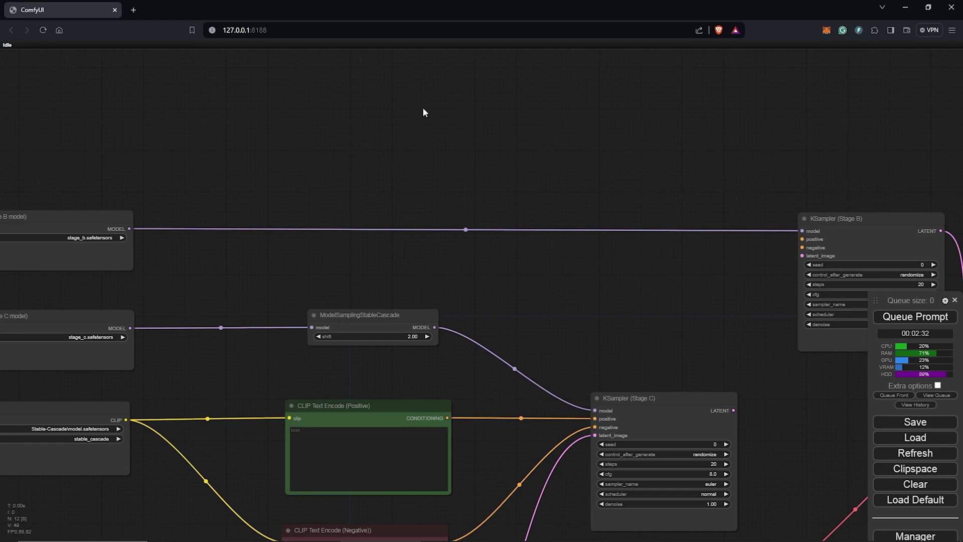
# Add a ConditioningZeroOut node above the ModelSamplingStableCascade node.
pyautogui.doubleClick(422, 107)
pyautogui.write('Condition')
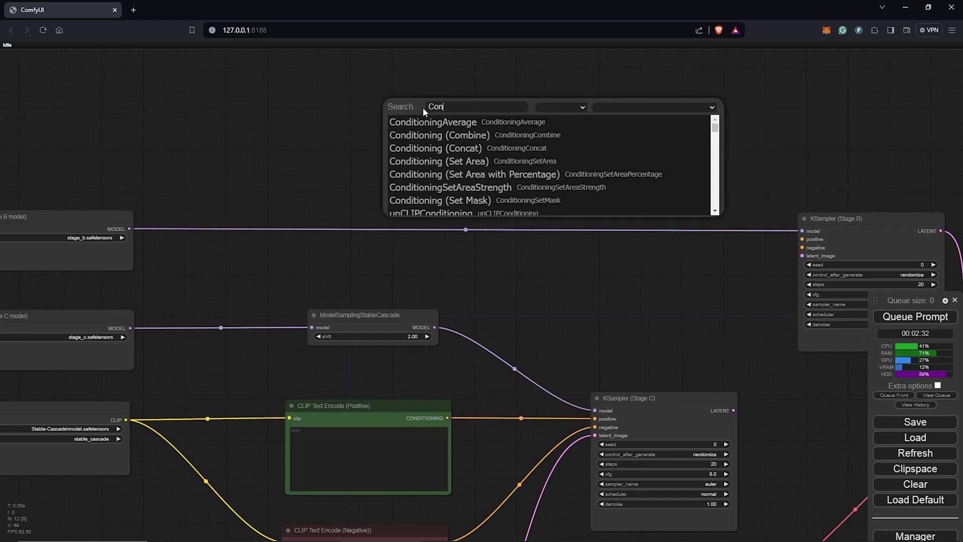
pyautogui.scroll(-3, 715, 145)
pyautogui.scroll(-2, 715, 145)
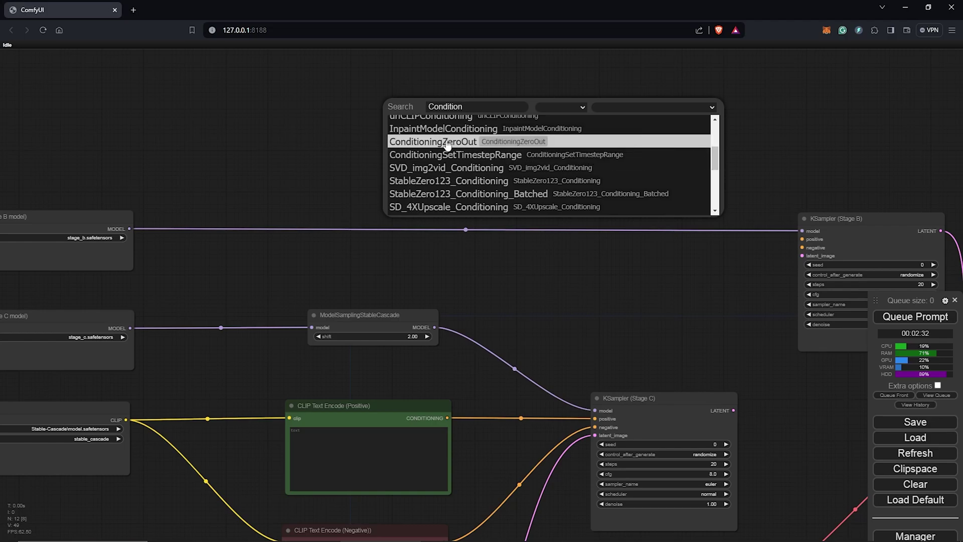
pyautogui.click(453, 142)
pyautogui.moveTo(483, 104); pyautogui.dragTo(371, 128)
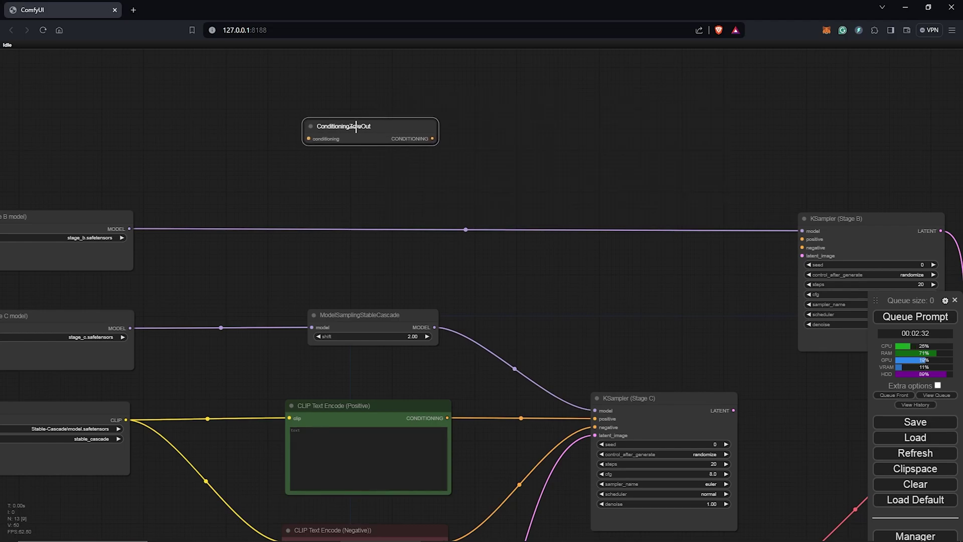
# Add a StableCascade_StageB_Conditioning node beside ConditioningZeroOut and nudge ConditioningZeroOut toward it.
pyautogui.doubleClick(562, 136)
pyautogui.write('stablecas')
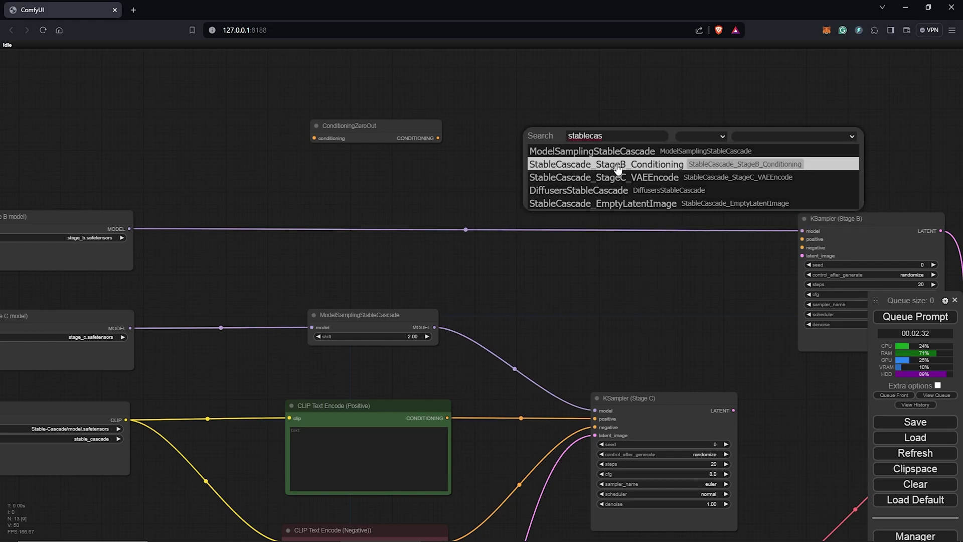
pyautogui.click(618, 164)
pyautogui.moveTo(420, 133); pyautogui.dragTo(430, 133)
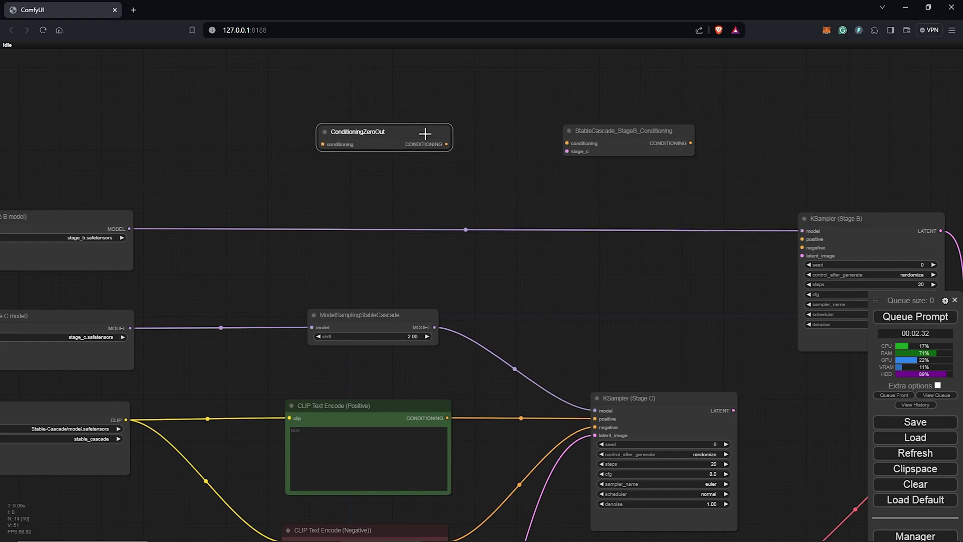
# Connect the positive CLIP Text Encode's CONDITIONING output to ConditioningZeroOut, and that node's output to StableCascade_StageB_Conditioning.
pyautogui.scroll(-2, 374, 198)
pyautogui.scroll(-2, 750, 313)
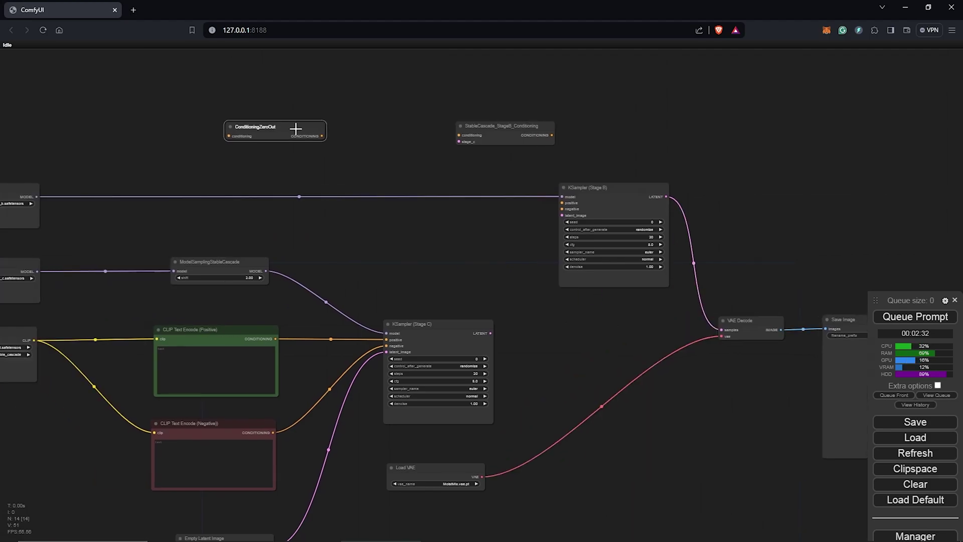
pyautogui.click(606, 182)
pyautogui.scroll(-1, 472, 257)
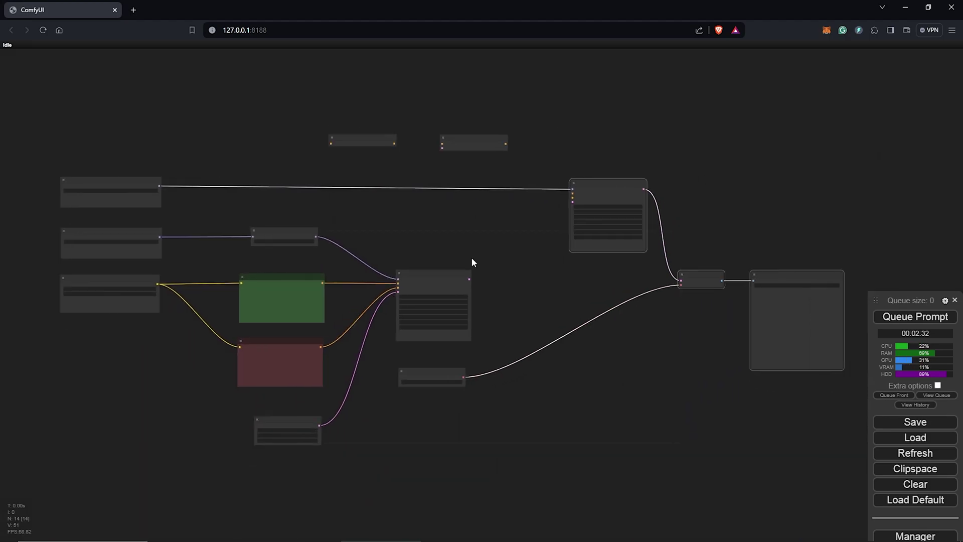
pyautogui.click(388, 150)
pyautogui.scroll(3, 460, 177)
pyautogui.moveTo(256, 316); pyautogui.dragTo(337, 150)
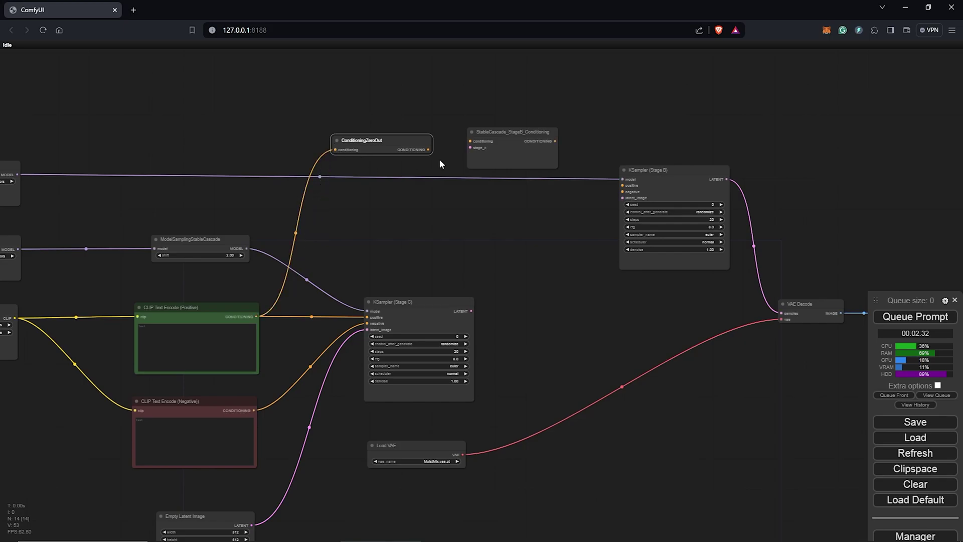
pyautogui.moveTo(428, 150)
pyautogui.mouseDown()
pyautogui.moveTo(469, 142)
pyautogui.moveTo(415, 136)
pyautogui.mouseUp()
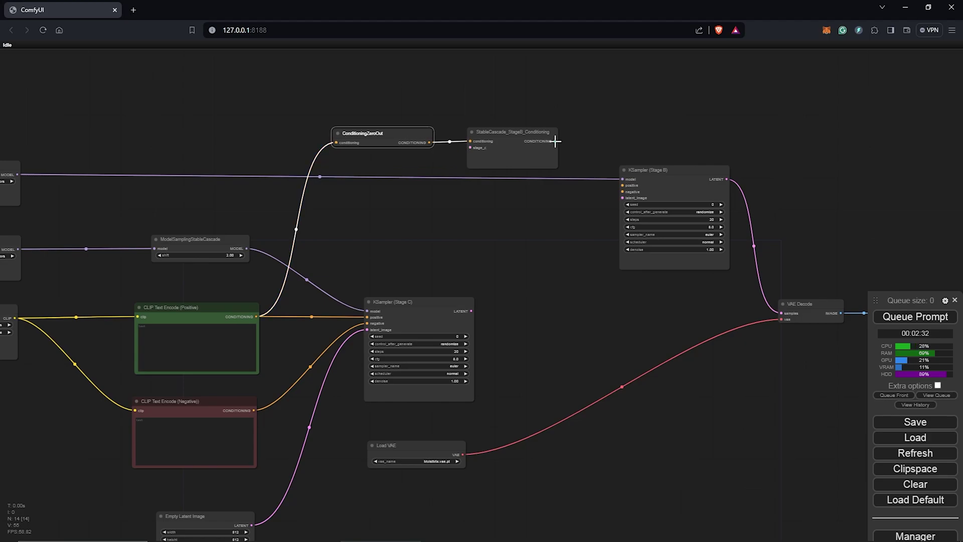
# Connect StableCascade_StageB_Conditioning to KSampler (Stage B) positive and route ConditioningZeroOut through a reroute node to its negative input.
pyautogui.moveTo(556, 141); pyautogui.dragTo(623, 185)
pyautogui.moveTo(431, 134); pyautogui.dragTo(447, 161)
pyautogui.moveTo(486, 202); pyautogui.dragTo(628, 191)
pyautogui.click(496, 227)
pyautogui.moveTo(502, 198); pyautogui.dragTo(498, 191)
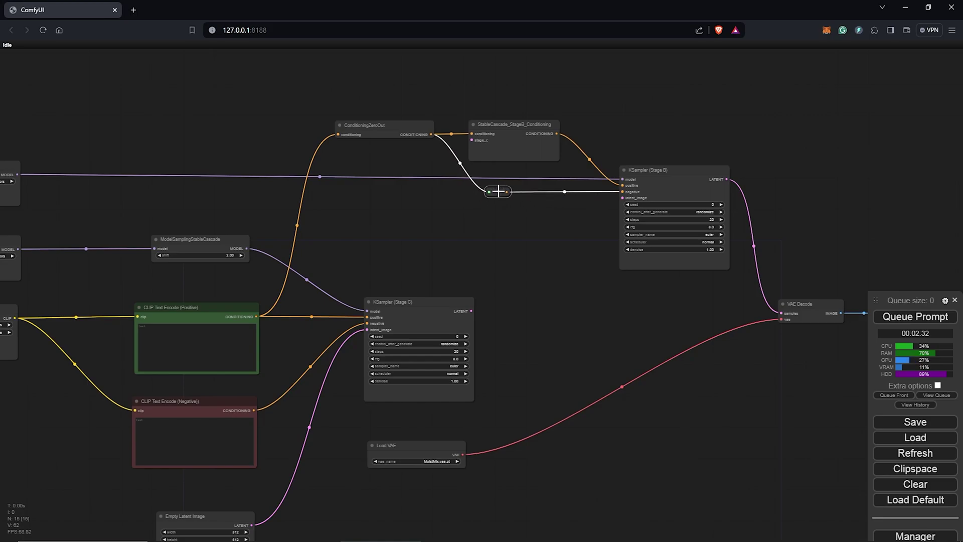
# Move the Load VAE node below KSampler (Stage B), beside the VAE Decode node.
pyautogui.moveTo(439, 445); pyautogui.dragTo(686, 314)
pyautogui.moveTo(684, 351); pyautogui.dragTo(590, 237)
pyautogui.scroll(-1, 590, 237)
pyautogui.click(476, 203)
pyautogui.click(713, 94)
# Delete the Empty Latent Image node and add a StableCascade_EmptyLatentImage node in its place.
pyautogui.click(296, 397)
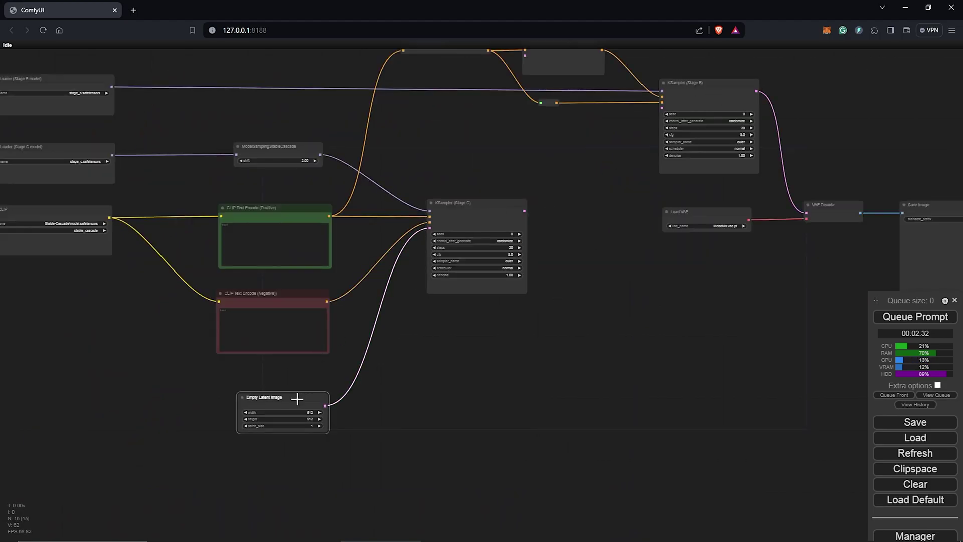
pyautogui.press('Delete')
pyautogui.doubleClick(284, 411)
pyautogui.write('s')
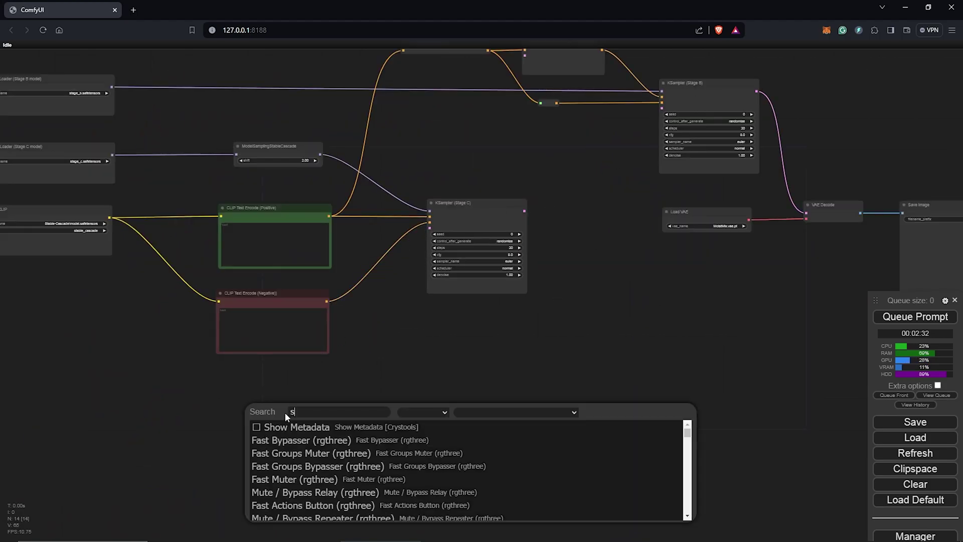
pyautogui.write('table')
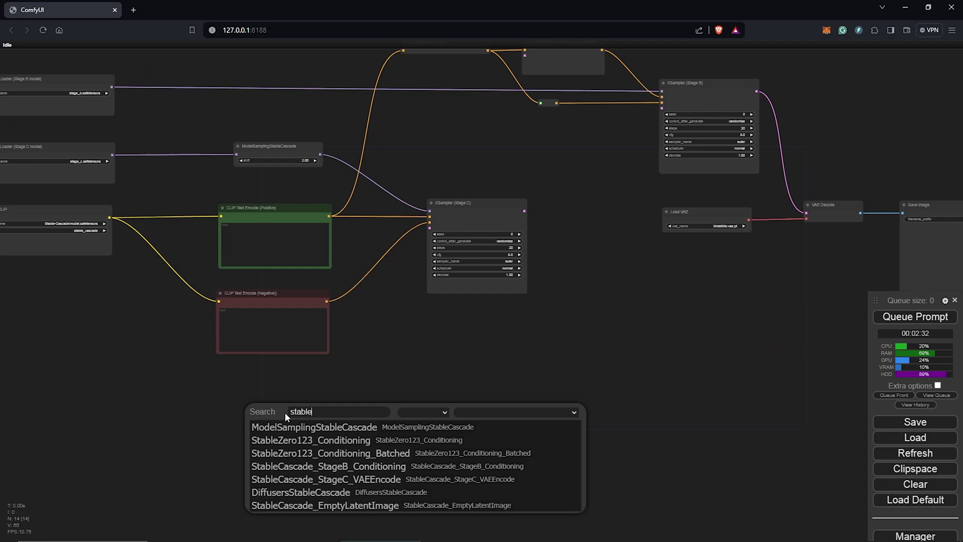
pyautogui.click(350, 505)
pyautogui.scroll(5, 351, 481)
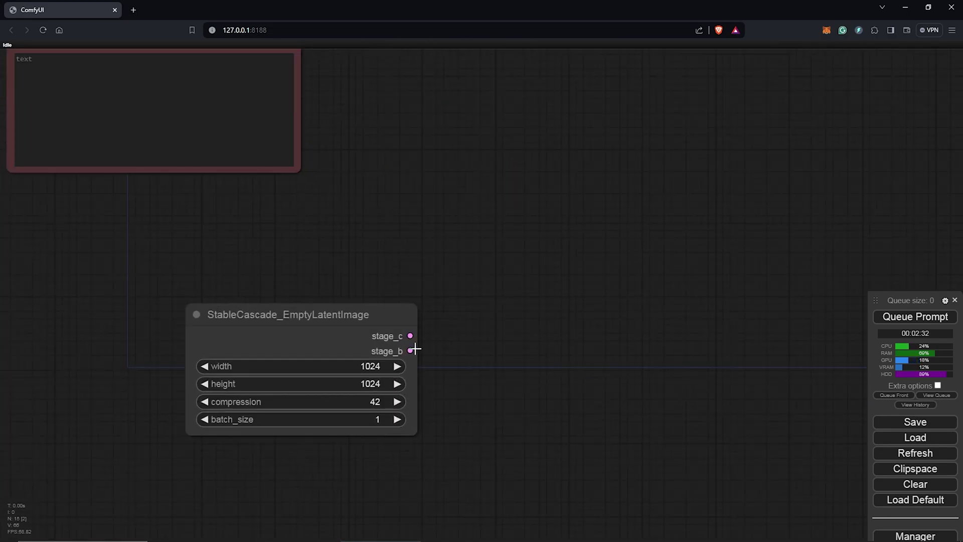
pyautogui.scroll(2, 384, 346)
pyautogui.click(387, 335)
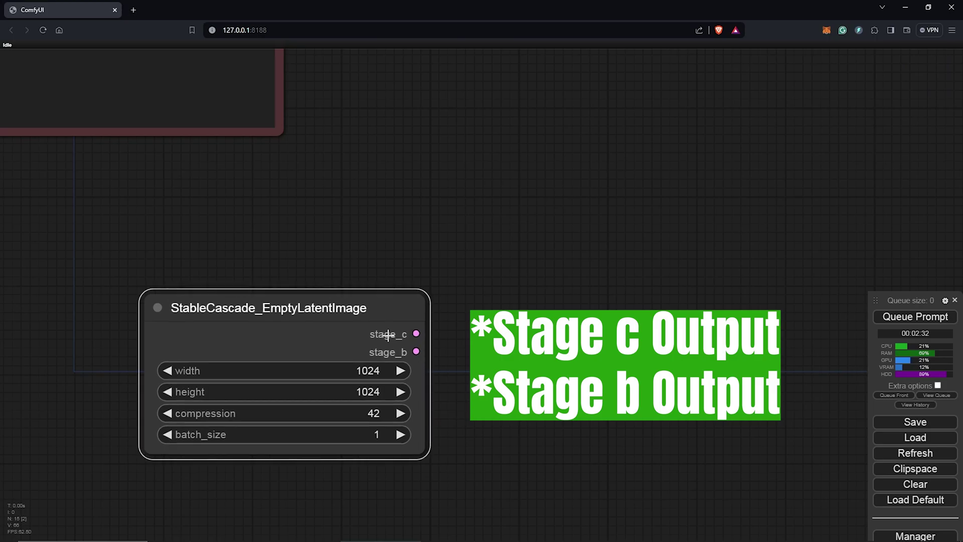
# Connect StableCascade_EmptyLatentImage's stage_c output to KSampler (Stage C)'s latent_image input.
pyautogui.scroll(-3, 435, 351)
pyautogui.moveTo(424, 314); pyautogui.dragTo(298, 315)
pyautogui.scroll(-4, 442, 288)
pyautogui.moveTo(449, 290); pyautogui.dragTo(432, 440)
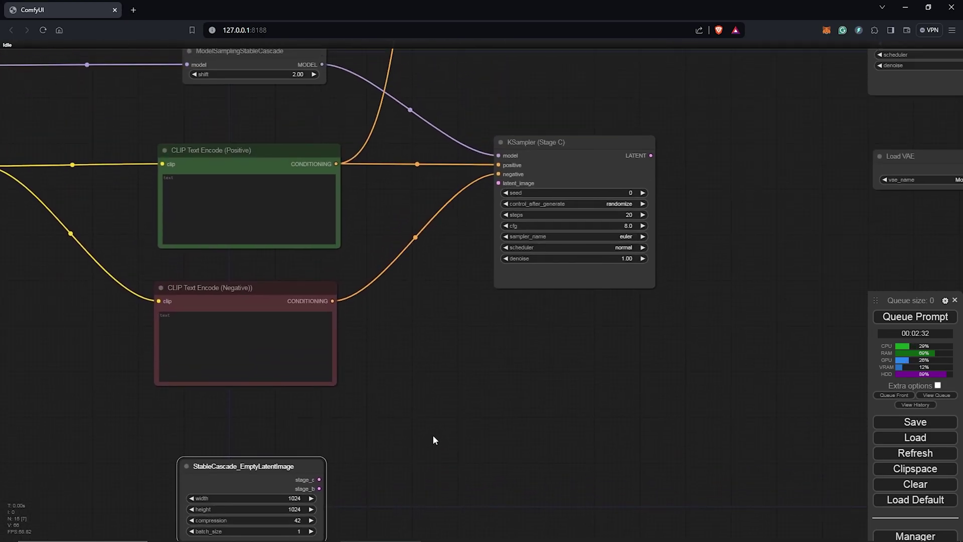
pyautogui.moveTo(325, 454); pyautogui.dragTo(505, 159)
# Route StableCascade_EmptyLatentImage's stage_b output through a reroute node to KSampler (Stage B)'s latent_image input.
pyautogui.scroll(-5, 715, 168)
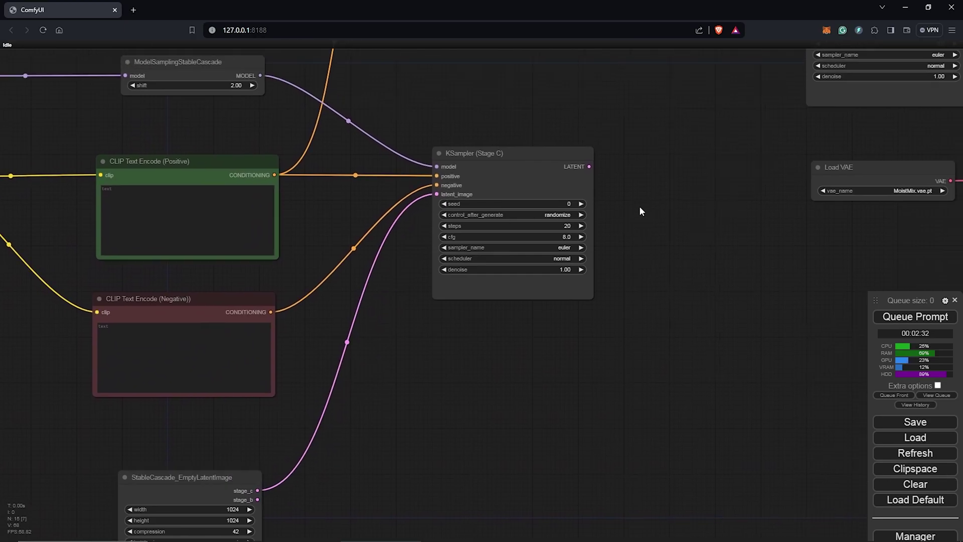
pyautogui.moveTo(275, 454); pyautogui.dragTo(653, 112)
pyautogui.click(580, 474)
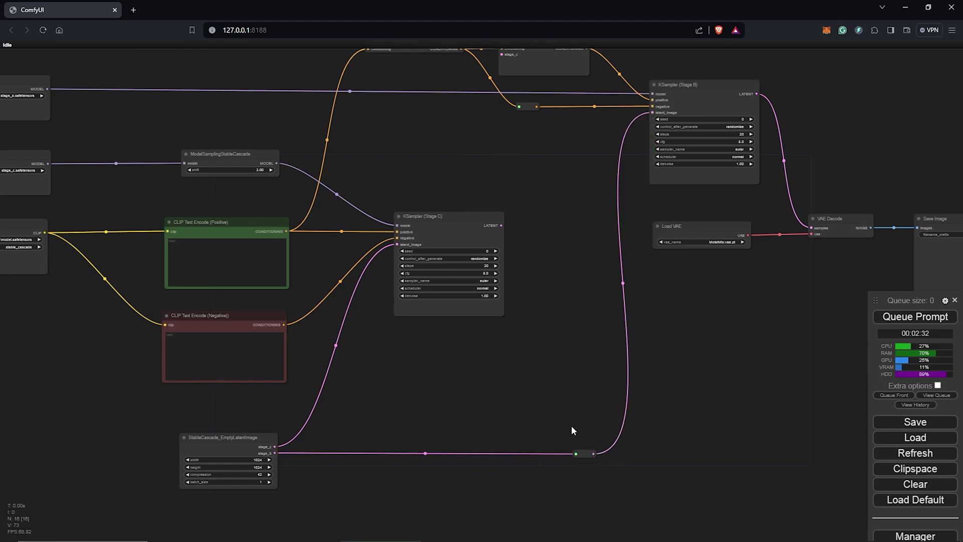
pyautogui.moveTo(583, 454); pyautogui.dragTo(561, 454)
pyautogui.scroll(-1, 622, 389)
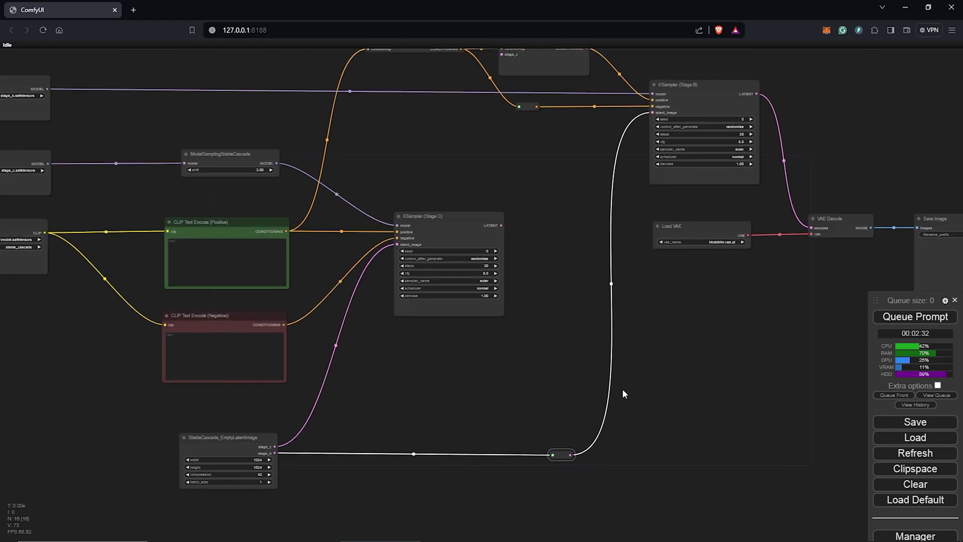
# Check the links from the two UNETLoader nodes to their KSamplers and from Load CLIP to the positive and negative prompts.
pyautogui.moveTo(628, 364); pyautogui.dragTo(651, 420)
pyautogui.moveTo(63, 219); pyautogui.dragTo(145, 212)
pyautogui.click(125, 168)
pyautogui.click(776, 182)
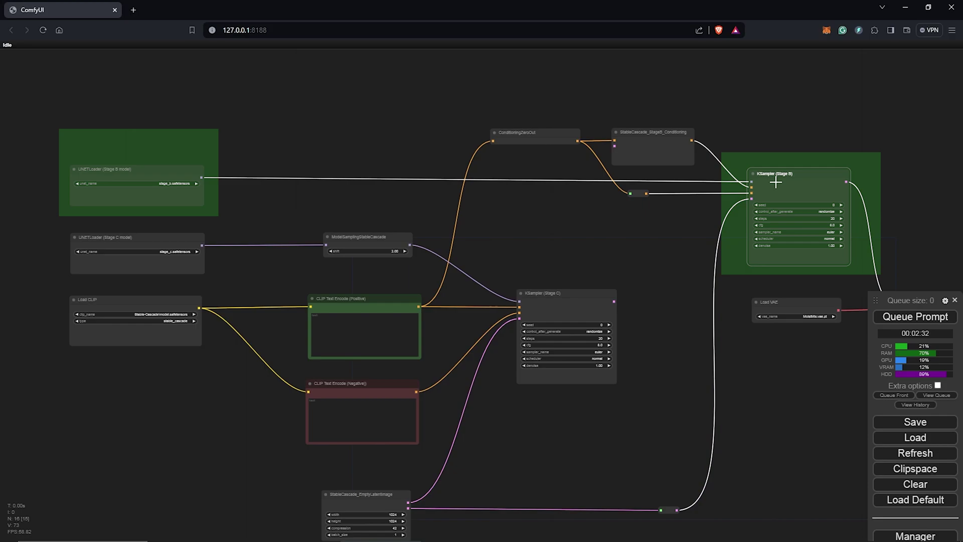
pyautogui.click(146, 239)
pyautogui.click(549, 293)
pyautogui.click(119, 300)
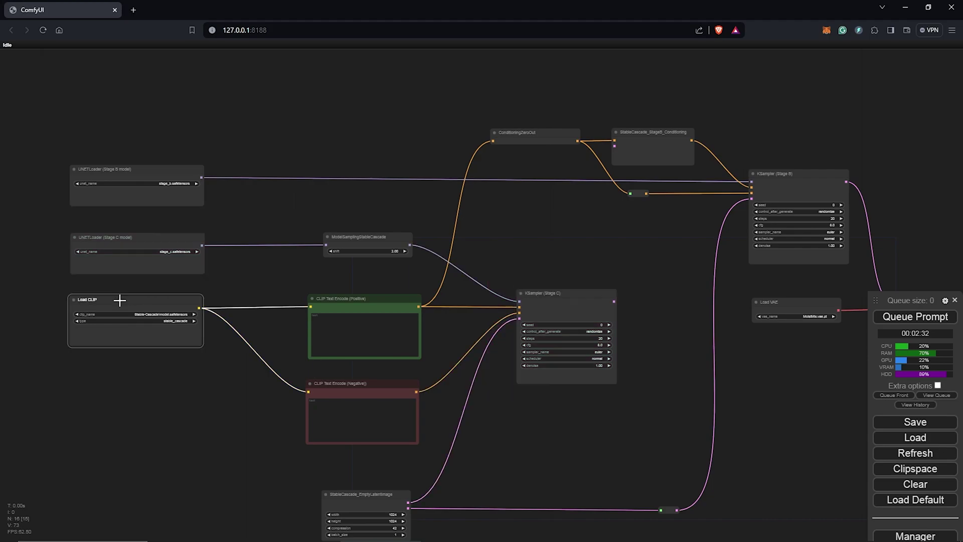
pyautogui.click(364, 299)
pyautogui.click(370, 393)
pyautogui.moveTo(554, 438); pyautogui.dragTo(540, 394)
# Check how StableCascade_EmptyLatentImage's stage_c and stage_b outputs link to the two KSampler nodes.
pyautogui.click(356, 450)
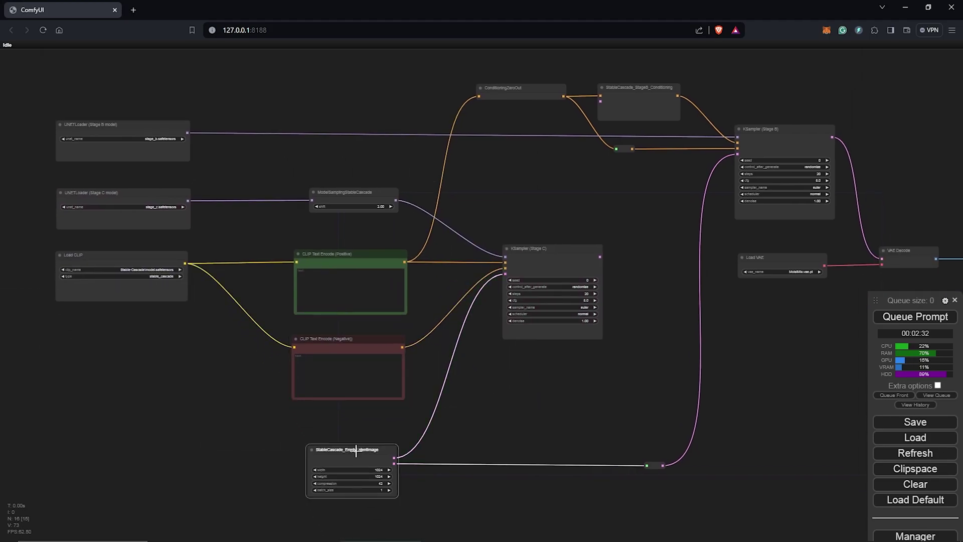
pyautogui.click(532, 250)
pyautogui.click(375, 449)
pyautogui.click(774, 130)
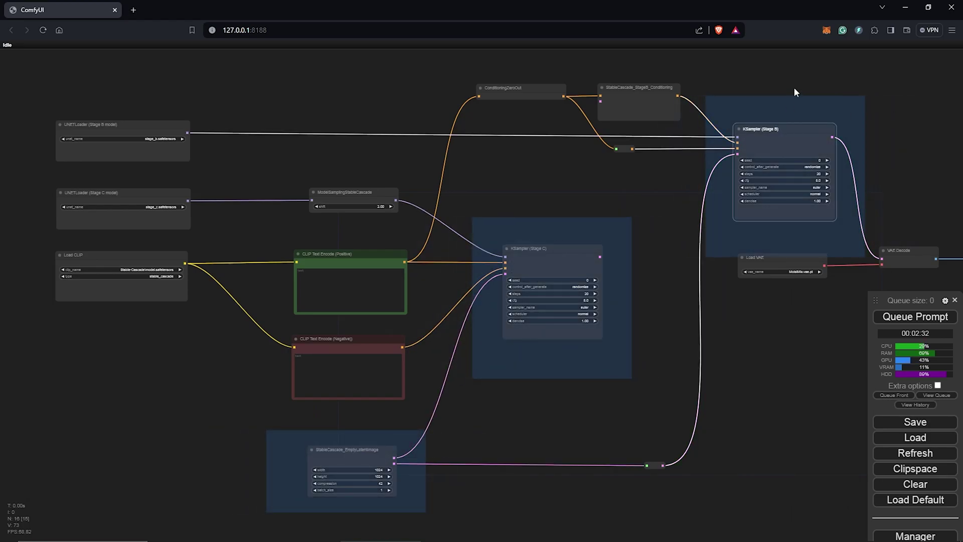
pyautogui.scroll(4, 462, 417)
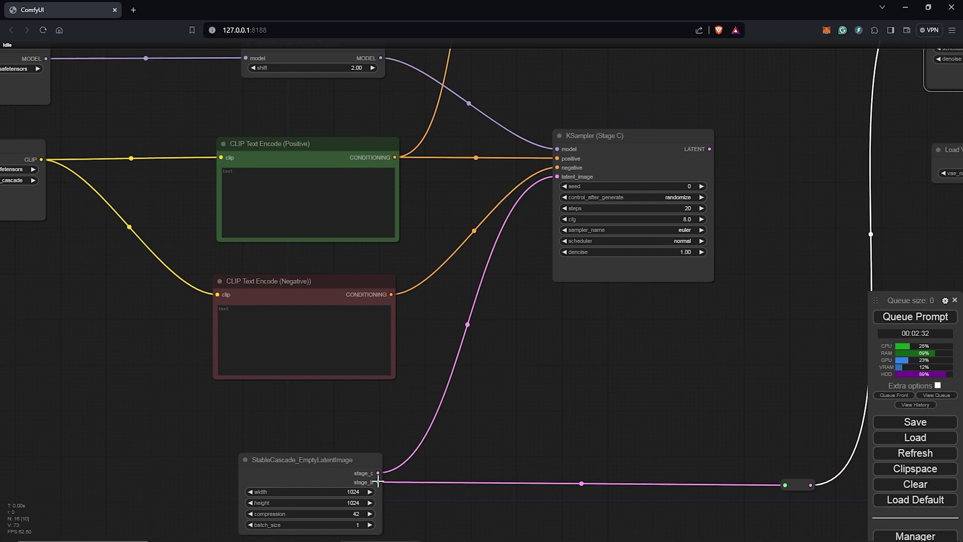
pyautogui.scroll(-5, 640, 394)
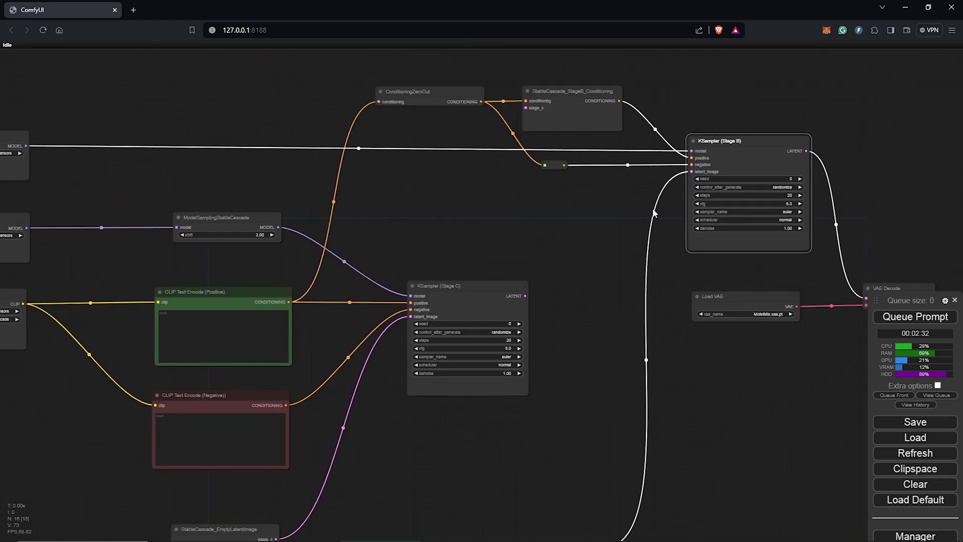
pyautogui.scroll(-1, 653, 334)
pyautogui.scroll(-1, 552, 331)
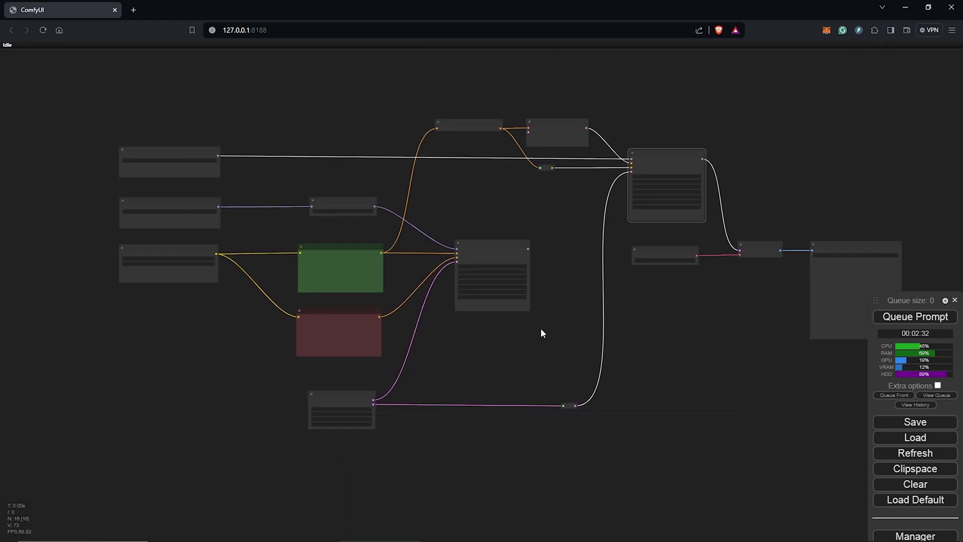
# Set the Load VAE node's vae_name to stage_a.safetensors.
pyautogui.scroll(6, 649, 304)
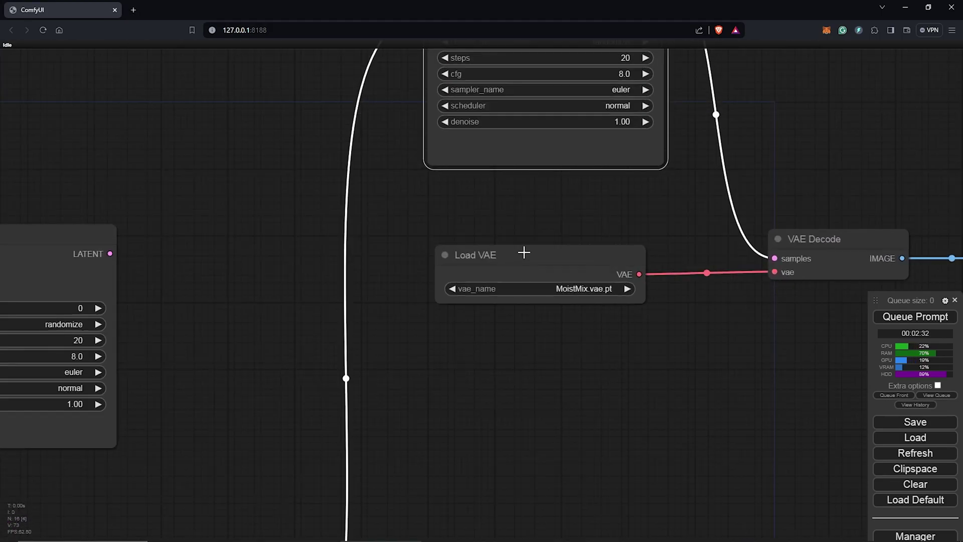
pyautogui.click(559, 288)
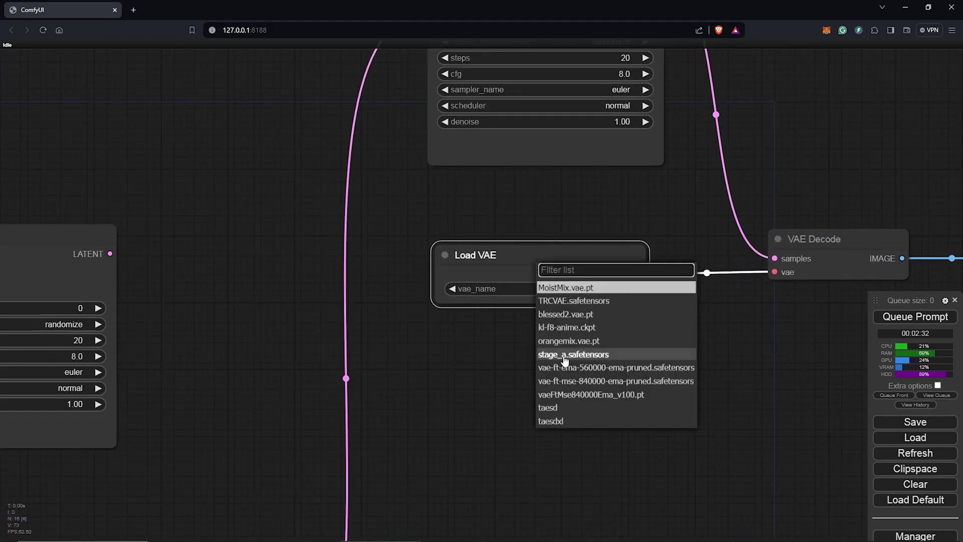
pyautogui.click(554, 357)
pyautogui.click(577, 353)
pyautogui.scroll(-4, 577, 353)
pyautogui.click(581, 285)
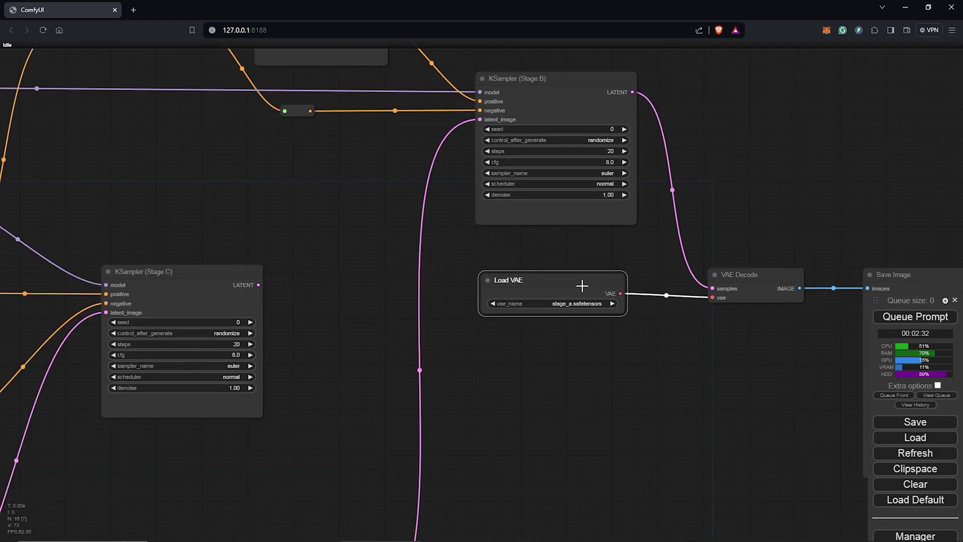
# Replace "futuristic city" in the positive prompt with "cybber jungle" and correct the misspelled word.
pyautogui.scroll(-5, 720, 362)
pyautogui.scroll(7, 232, 276)
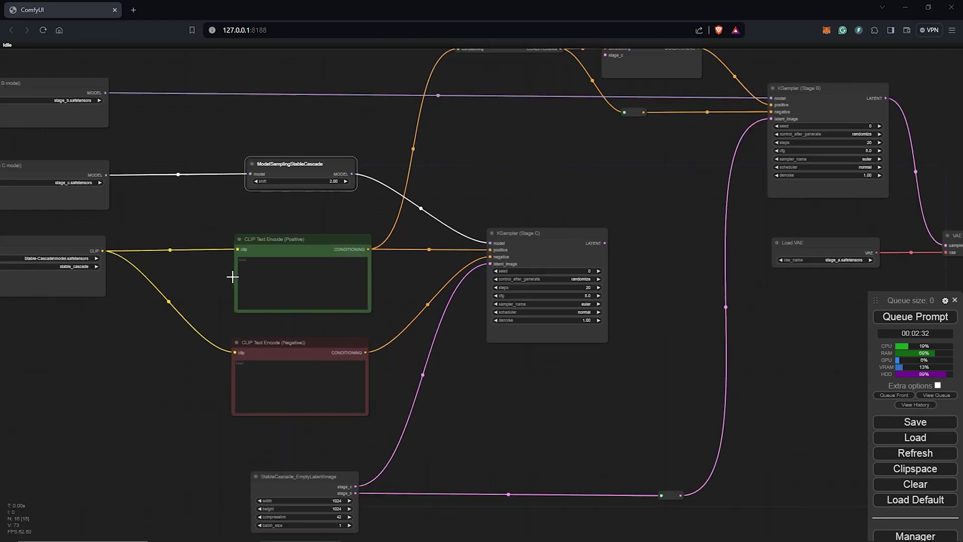
pyautogui.click(465, 294)
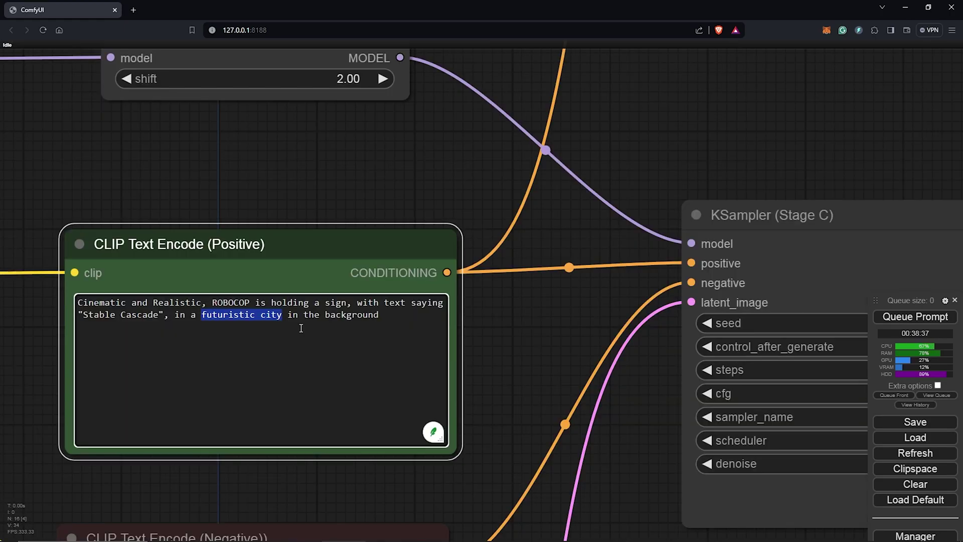
pyautogui.write('cybber jungle in the background')
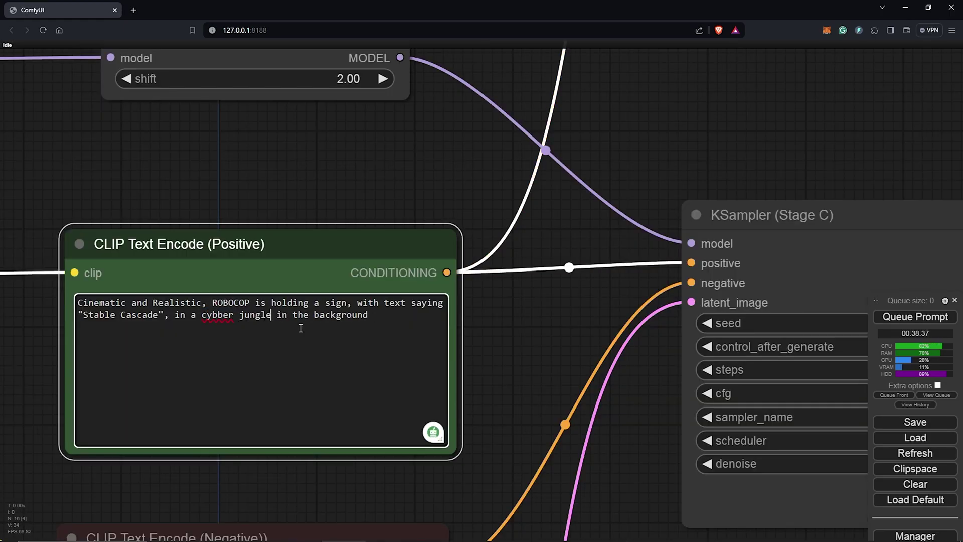
pyautogui.rightClick(219, 318)
pyautogui.click(219, 317)
pyautogui.click(217, 314)
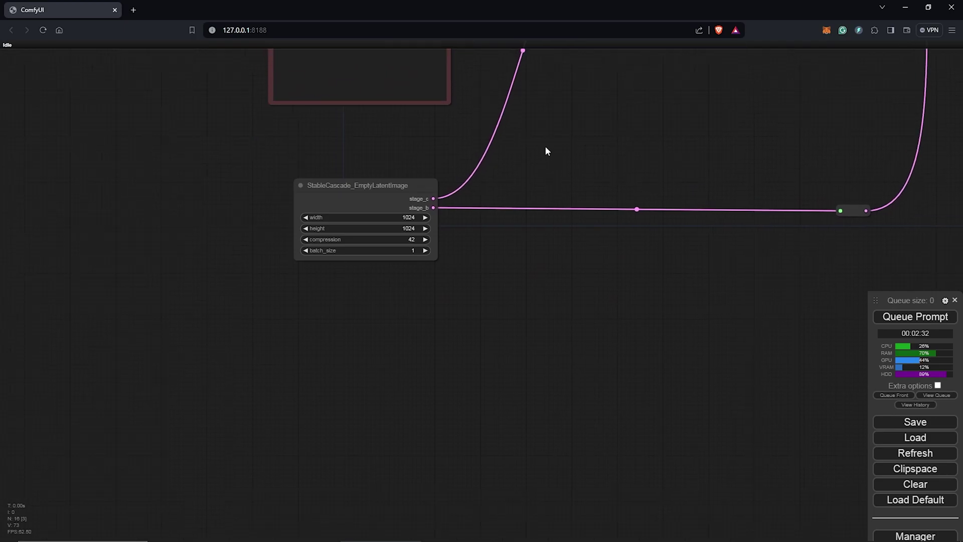
# Examine the width, height, compression and batch_size settings of the StableCascade_EmptyLatentImage node.
pyautogui.scroll(3, 382, 225)
pyautogui.scroll(7, 382, 224)
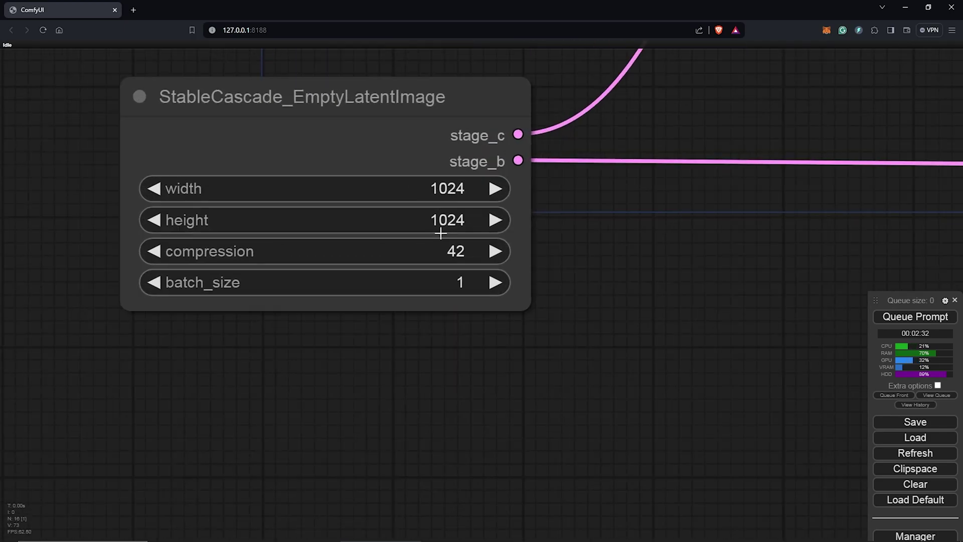
pyautogui.scroll(2, 543, 264)
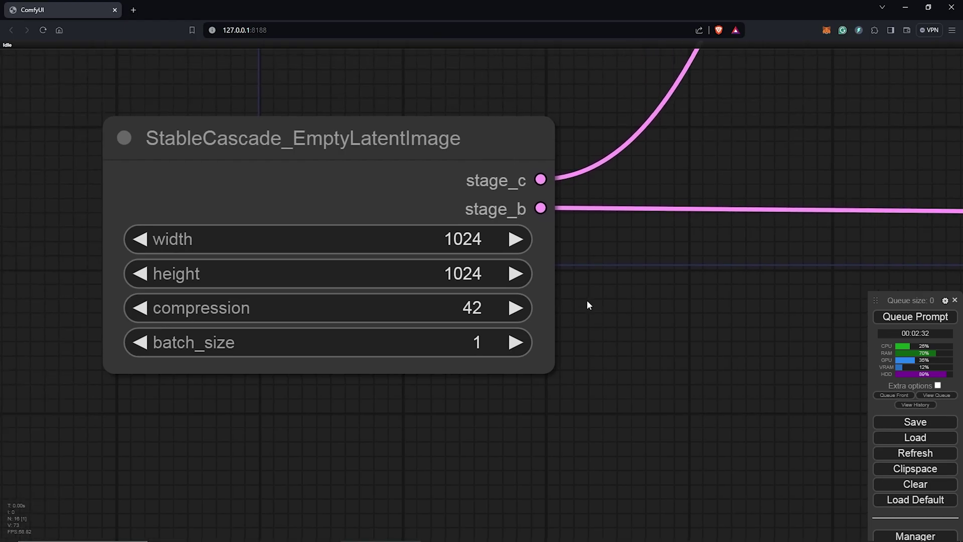
# Set the batch_size of the StableCascade_EmptyLatentImage node to 4.
pyautogui.click(517, 342)
pyautogui.click(519, 344)
pyautogui.click(519, 343)
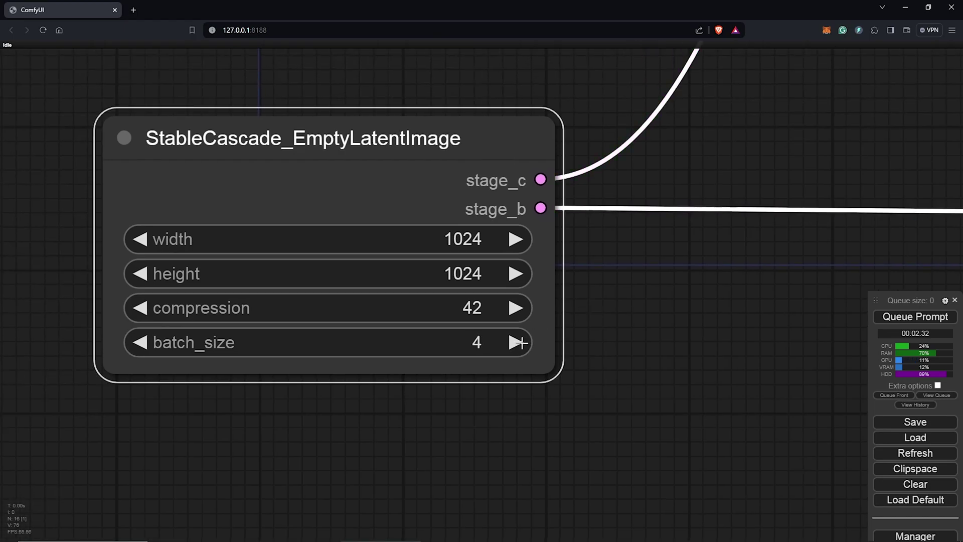
# Try to run the workflow by queueing the prompt, and dismiss the resulting dialog.
pyautogui.scroll(-5, 626, 288)
pyautogui.moveTo(626, 288); pyautogui.dragTo(566, 400)
pyautogui.scroll(-3, 510, 237)
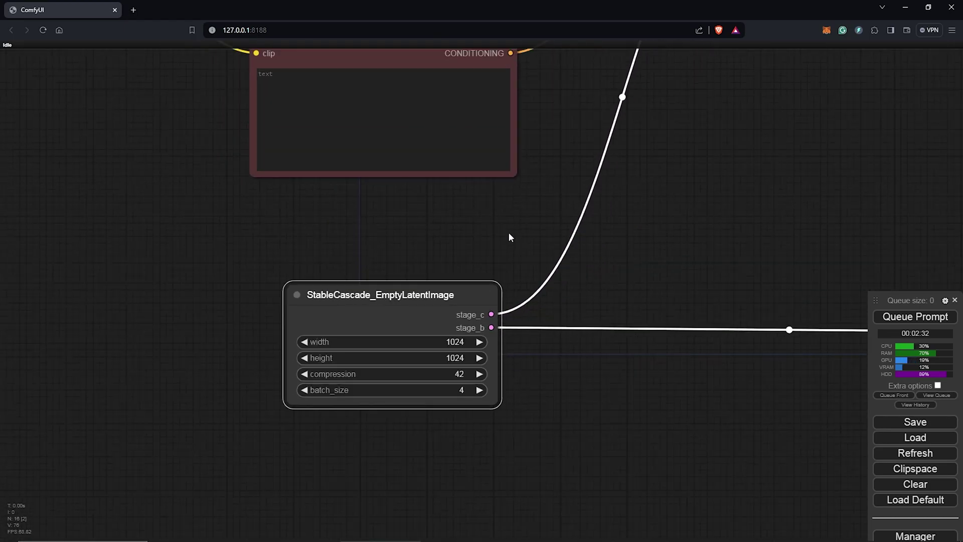
pyautogui.scroll(-8, 509, 237)
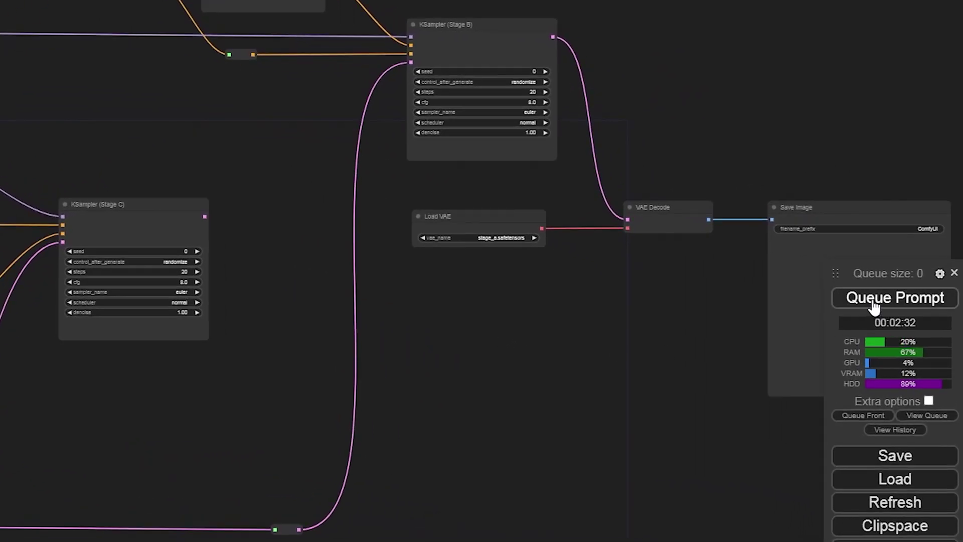
pyautogui.click(874, 301)
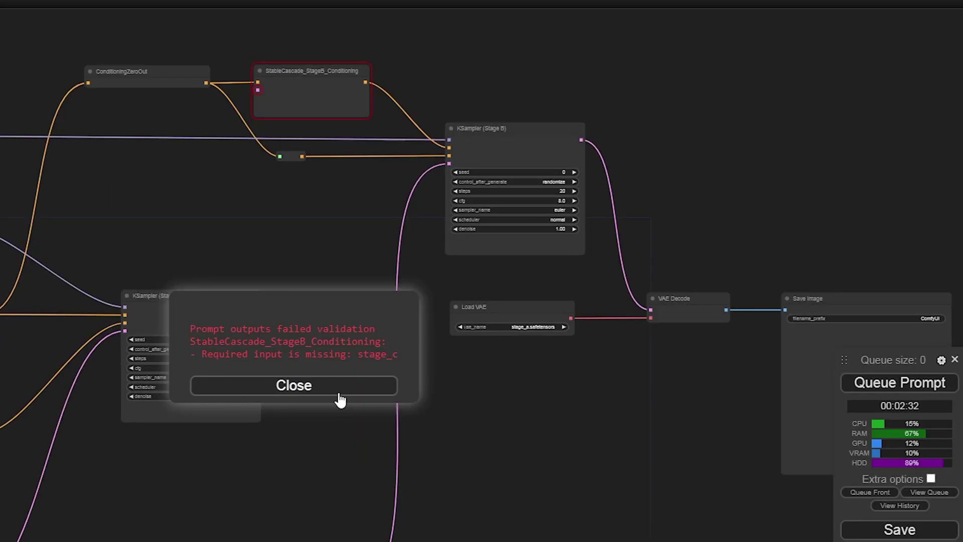
pyautogui.click(294, 306)
# Connect the LATENT output of KSampler (Stage C) to the stage_c input of StableCascade_StageB_Conditioning.
pyautogui.scroll(4, 166, 103)
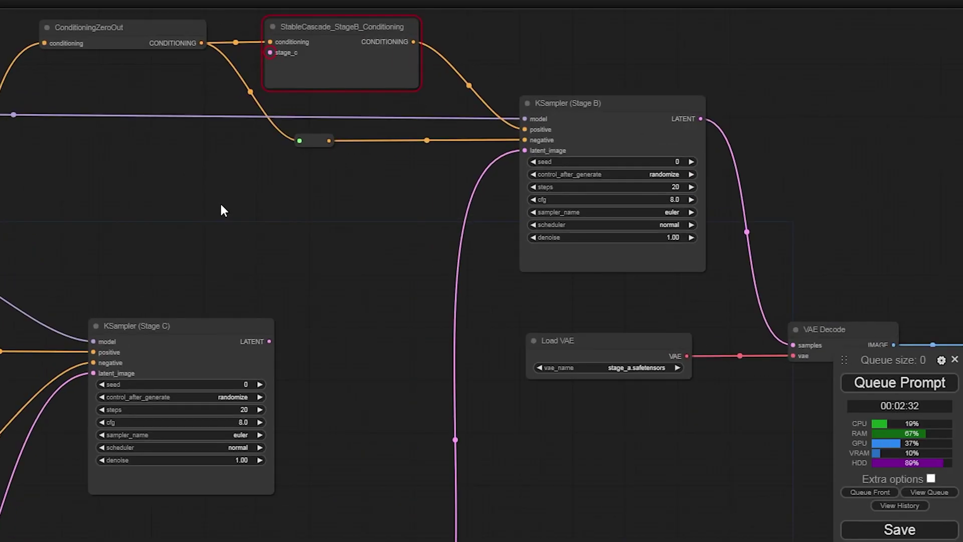
pyautogui.scroll(3, 221, 204)
pyautogui.moveTo(250, 188); pyautogui.dragTo(345, 335)
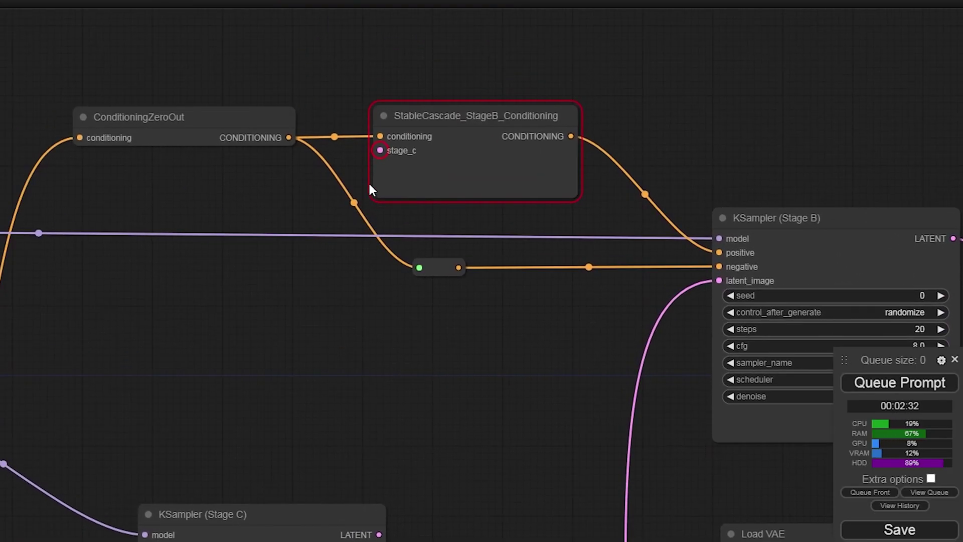
pyautogui.scroll(4, 380, 148)
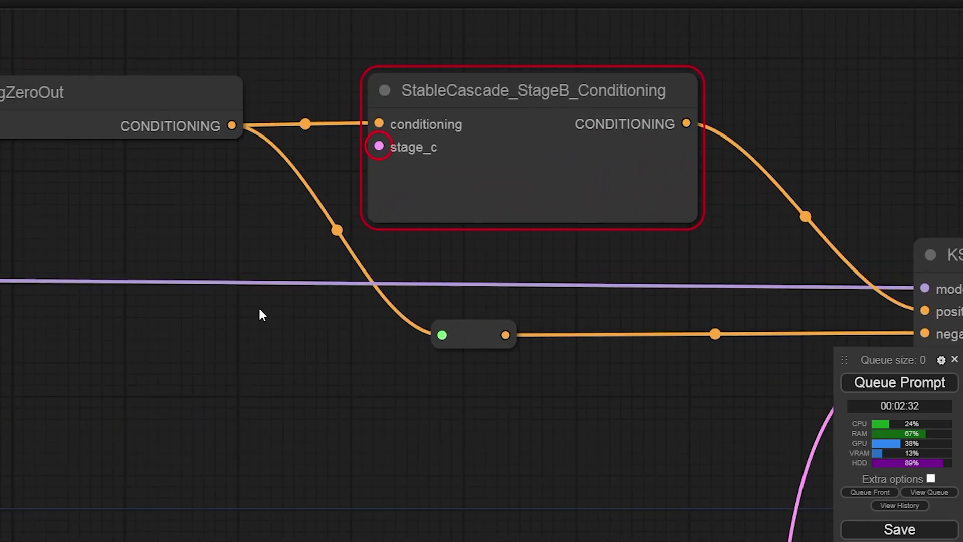
pyautogui.scroll(-6, 236, 396)
pyautogui.moveTo(225, 401); pyautogui.dragTo(333, 276)
pyautogui.moveTo(334, 373); pyautogui.dragTo(417, 61)
# Queue the prompt again to generate the batch of images with the corrected workflow.
pyautogui.scroll(-5, 459, 220)
pyautogui.moveTo(423, 189); pyautogui.dragTo(263, 192)
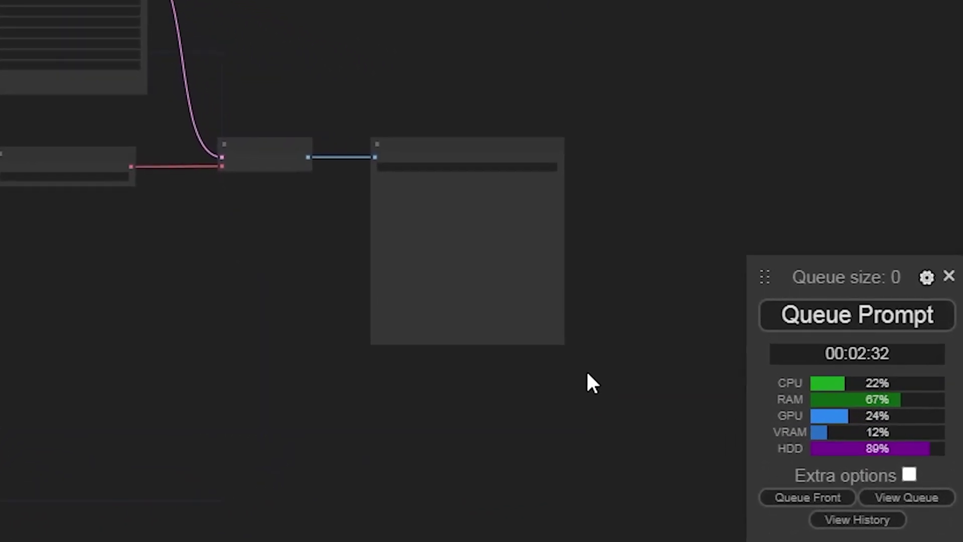
pyautogui.click(824, 321)
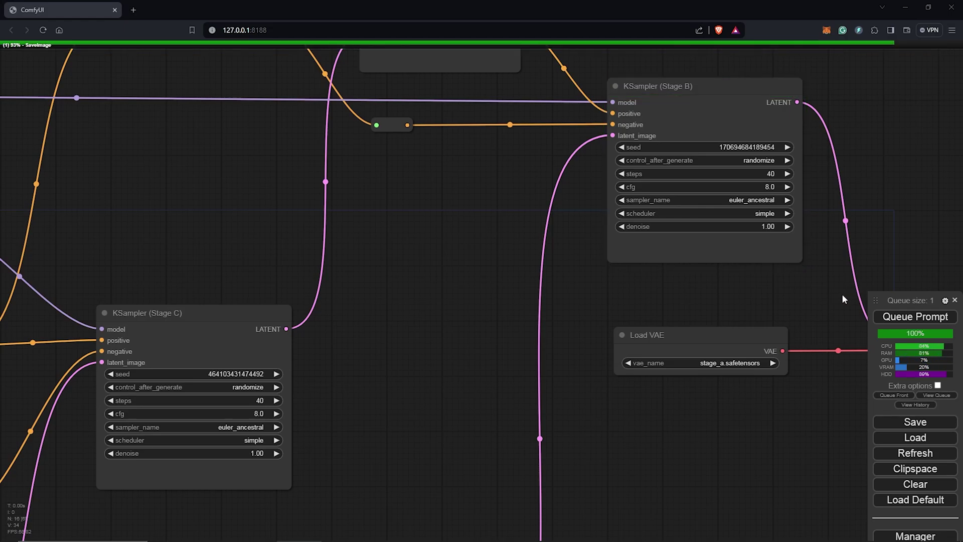
# Examine the generated images in the output node, enlarging the first image of the Save Image batch.
pyautogui.moveTo(841, 295); pyautogui.dragTo(467, 250)
pyautogui.moveTo(809, 244); pyautogui.dragTo(639, 164)
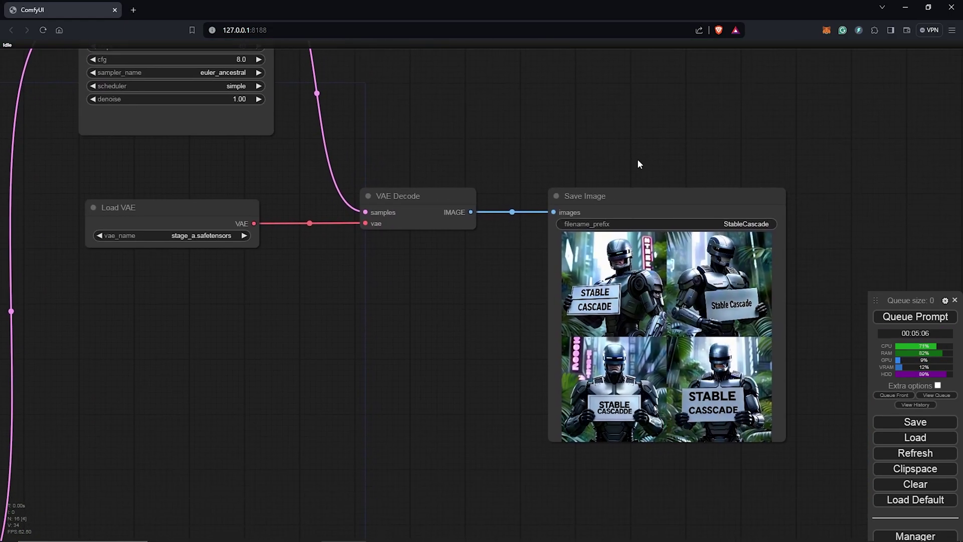
pyautogui.scroll(6, 806, 384)
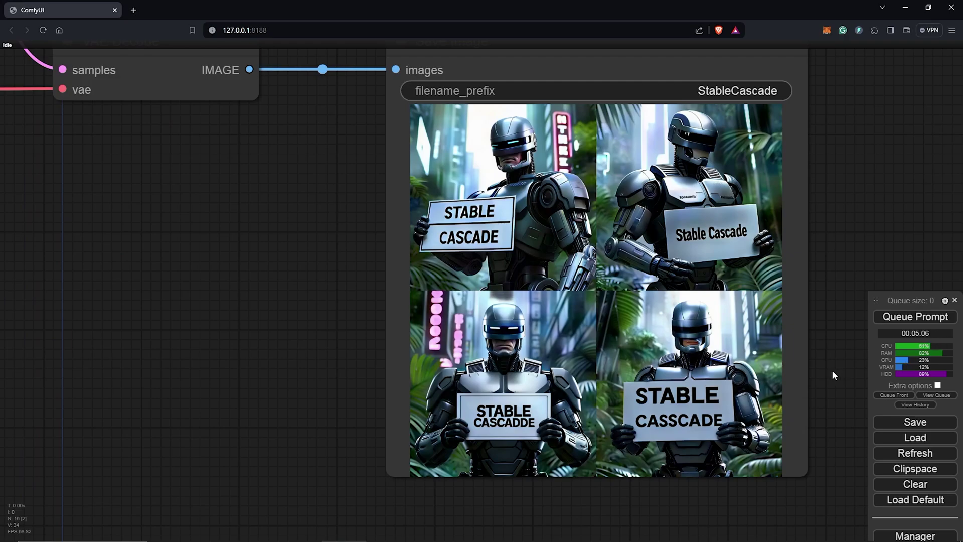
pyautogui.click(518, 206)
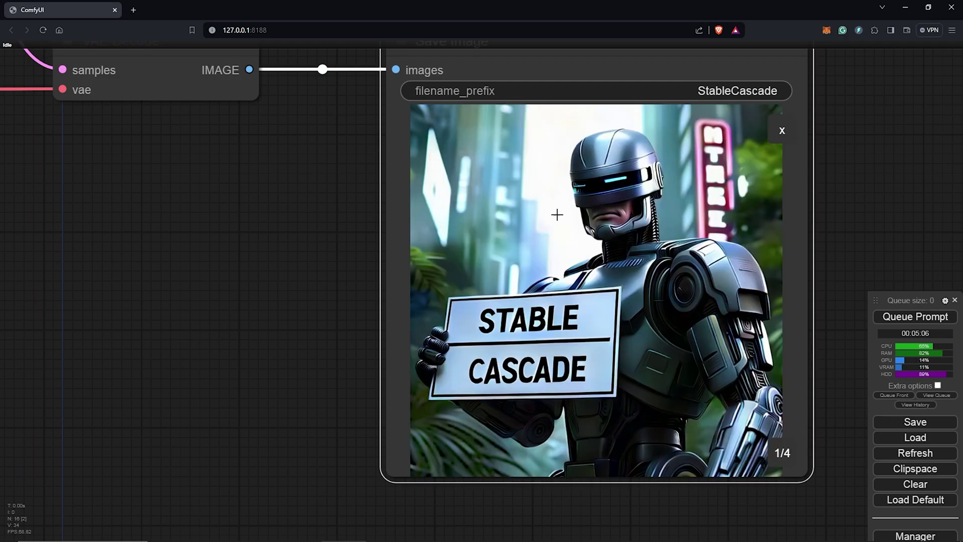
pyautogui.scroll(-2, 851, 231)
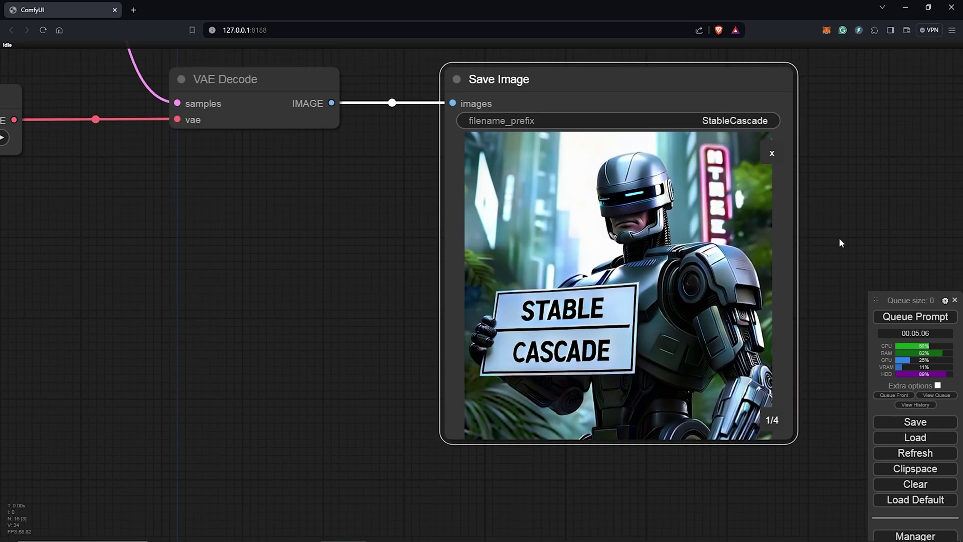
pyautogui.moveTo(840, 240); pyautogui.dragTo(836, 259)
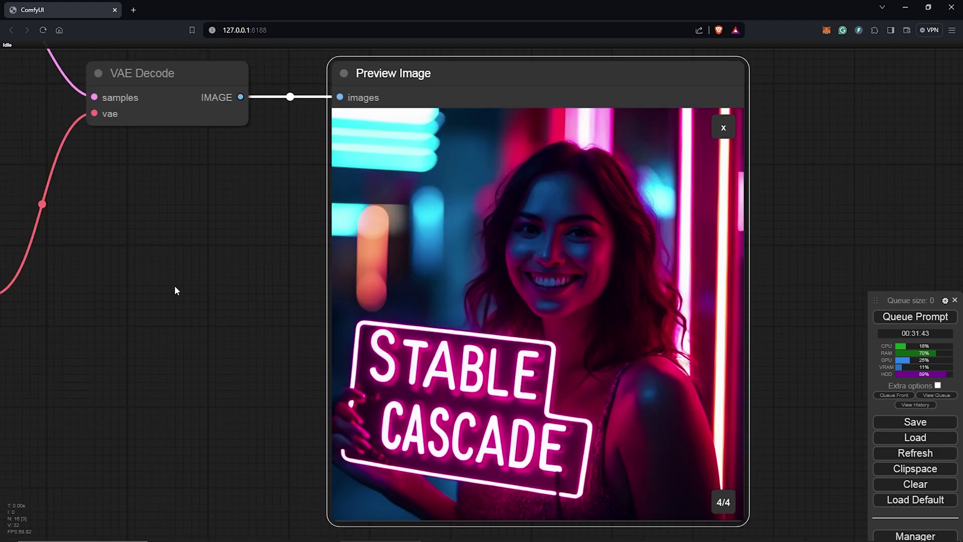
pyautogui.scroll(-2, 175, 287)
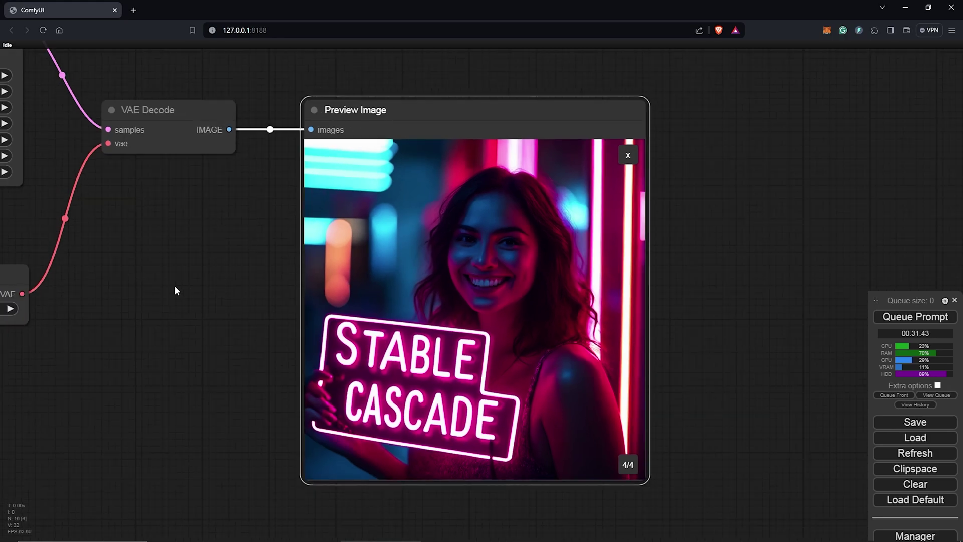